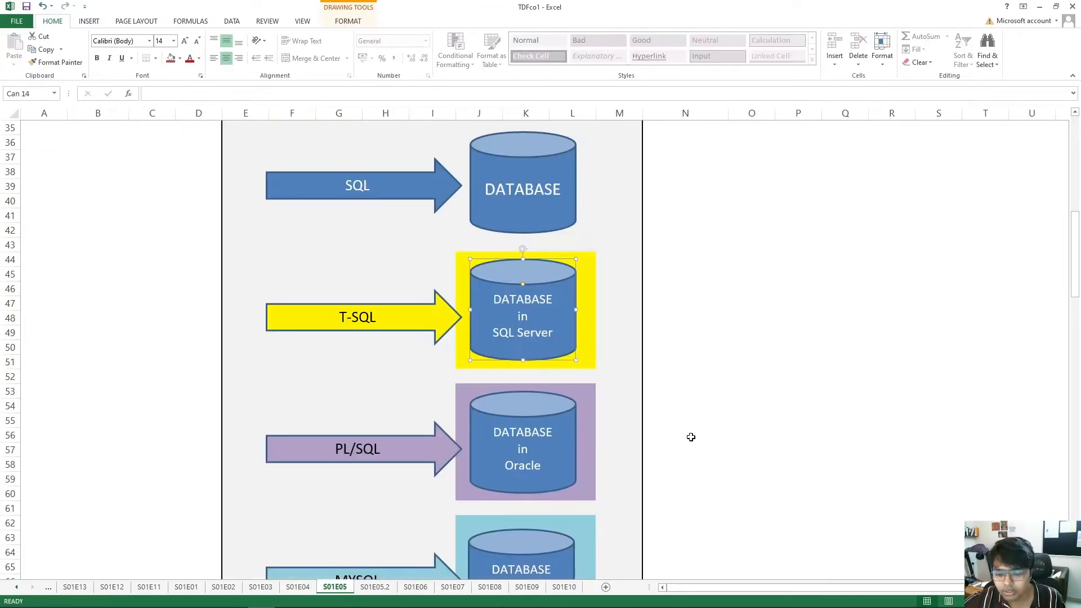
# Scroll down through the Excel lesson notes sheet
pyautogui.scroll(-1, 691, 437)
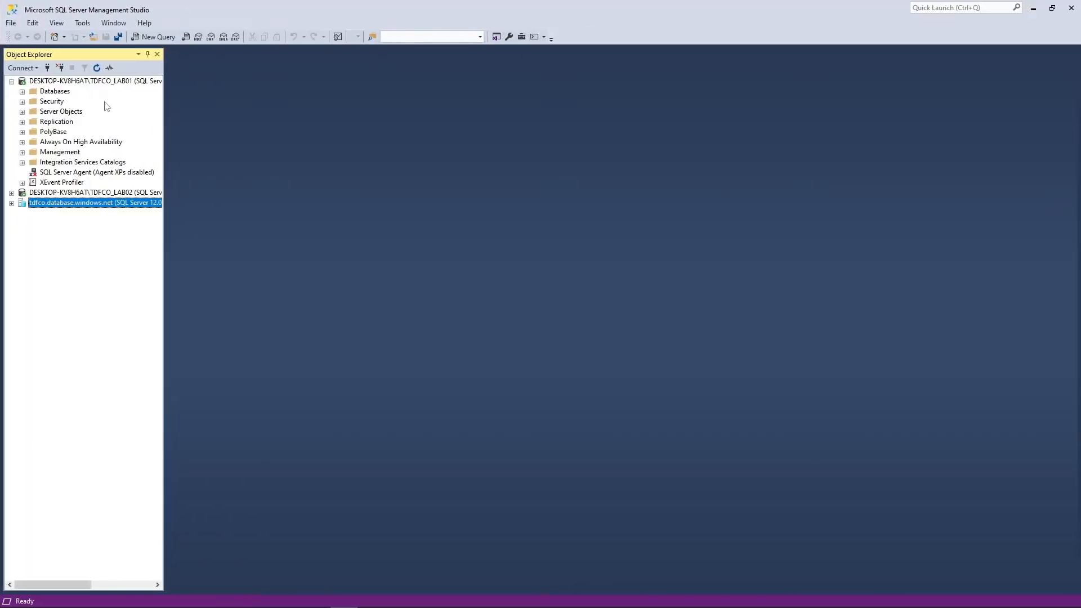
# Start a new database from the first local server's Databases folder
pyautogui.click(57, 91)
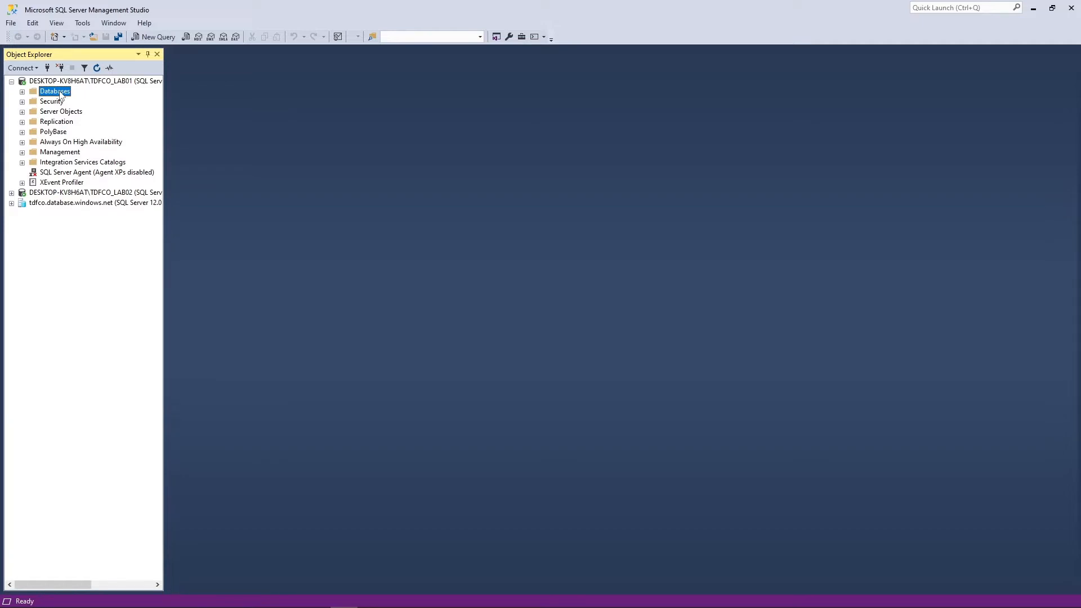
pyautogui.rightClick(61, 96)
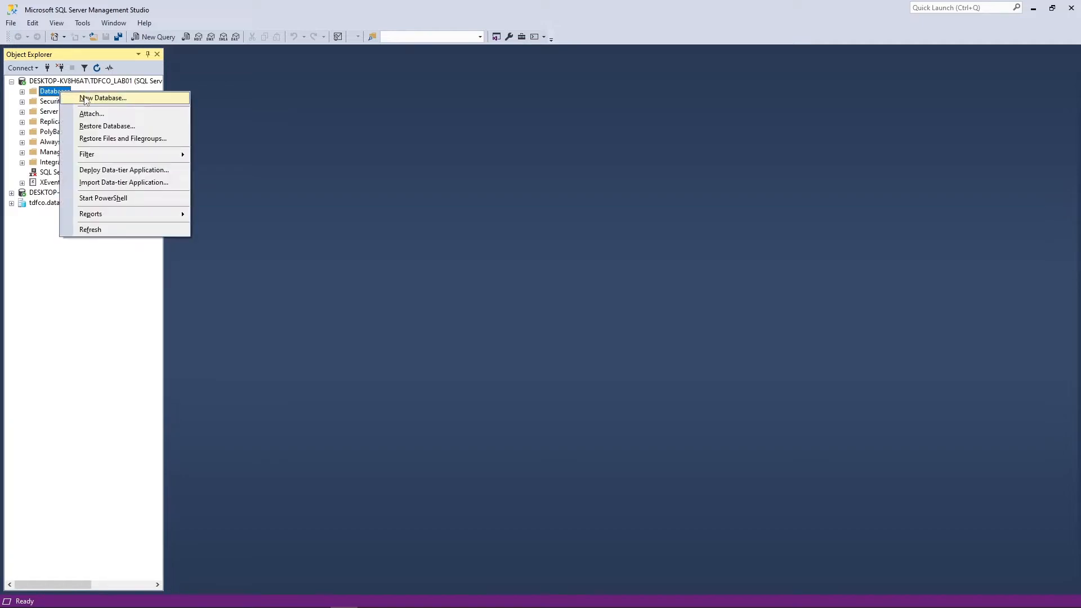
pyautogui.click(86, 98)
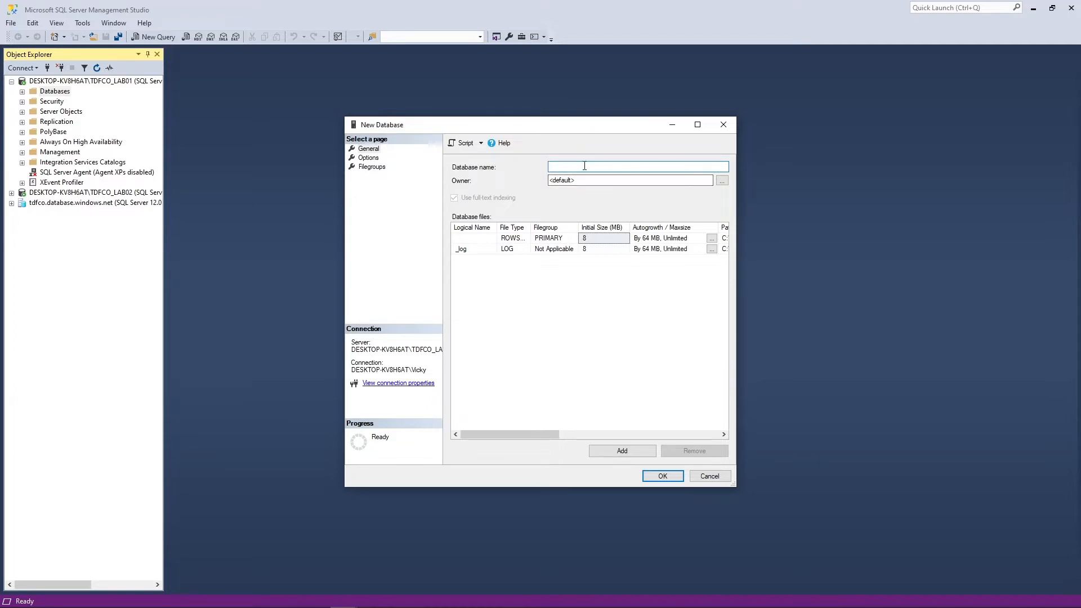
# Name the database PRODUCT_DATABASE and widen Logical Name to show PRODUCT_DATABASE_log in full
pyautogui.write('PRODUCT_DATABASE')
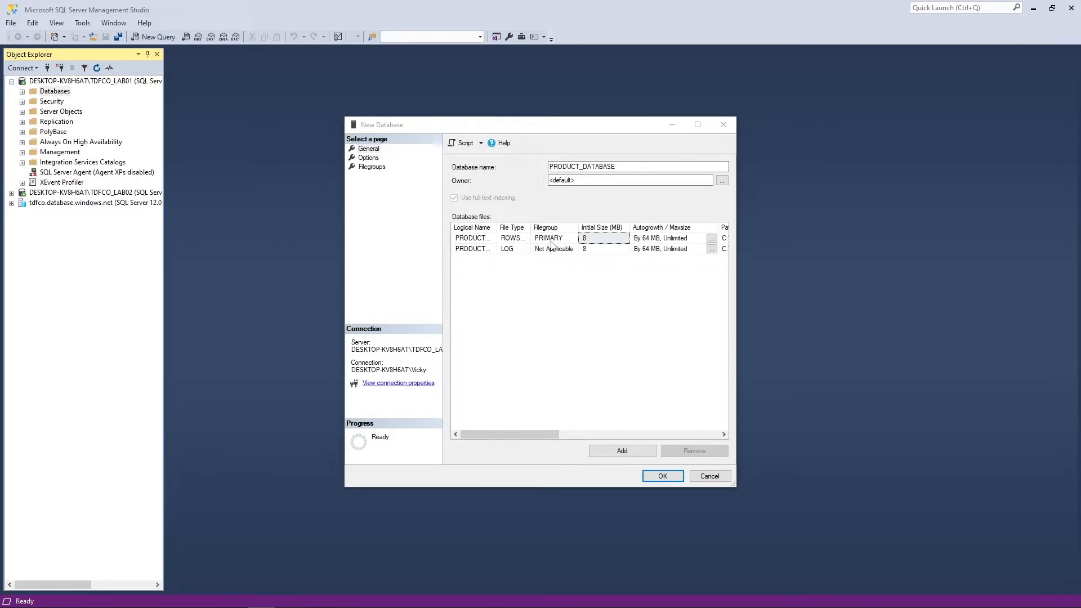
pyautogui.moveTo(514, 436)
pyautogui.mouseDown()
pyautogui.moveTo(689, 436)
pyautogui.moveTo(529, 436)
pyautogui.mouseUp()
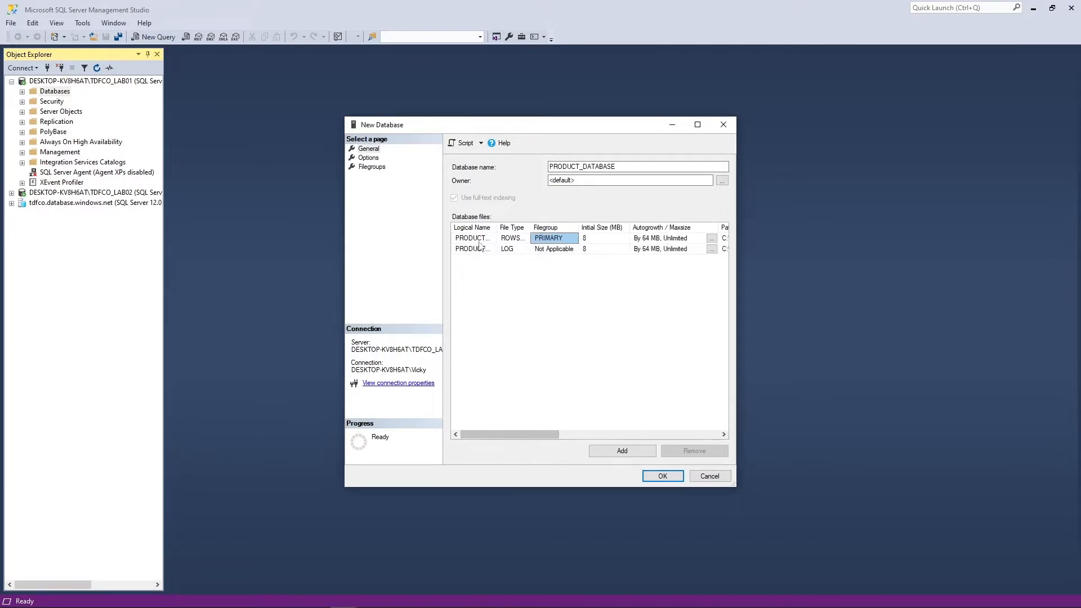
pyautogui.moveTo(497, 227); pyautogui.dragTo(664, 226)
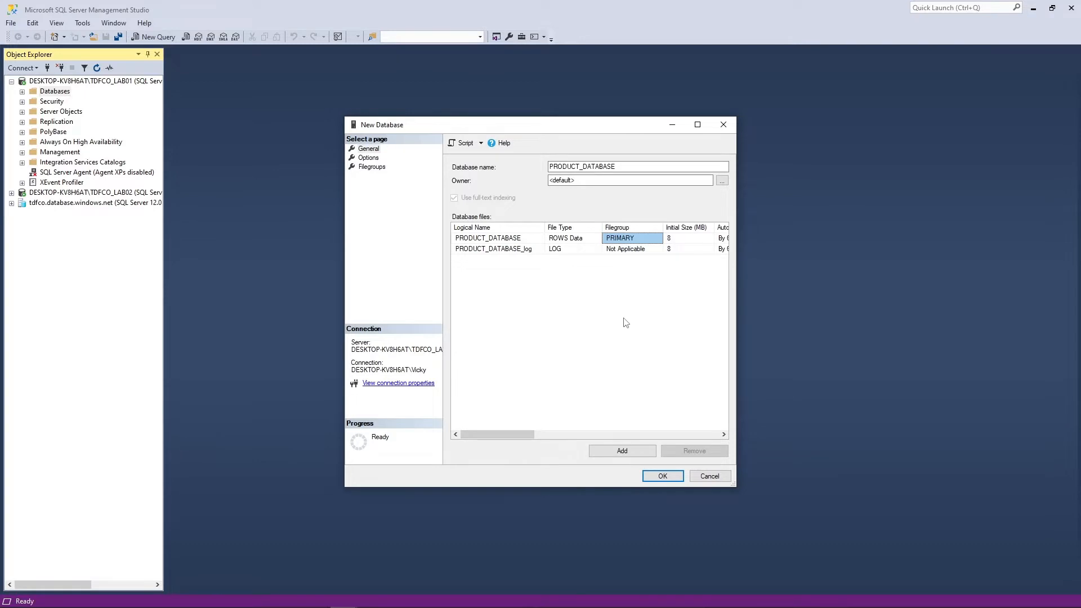
pyautogui.click(497, 239)
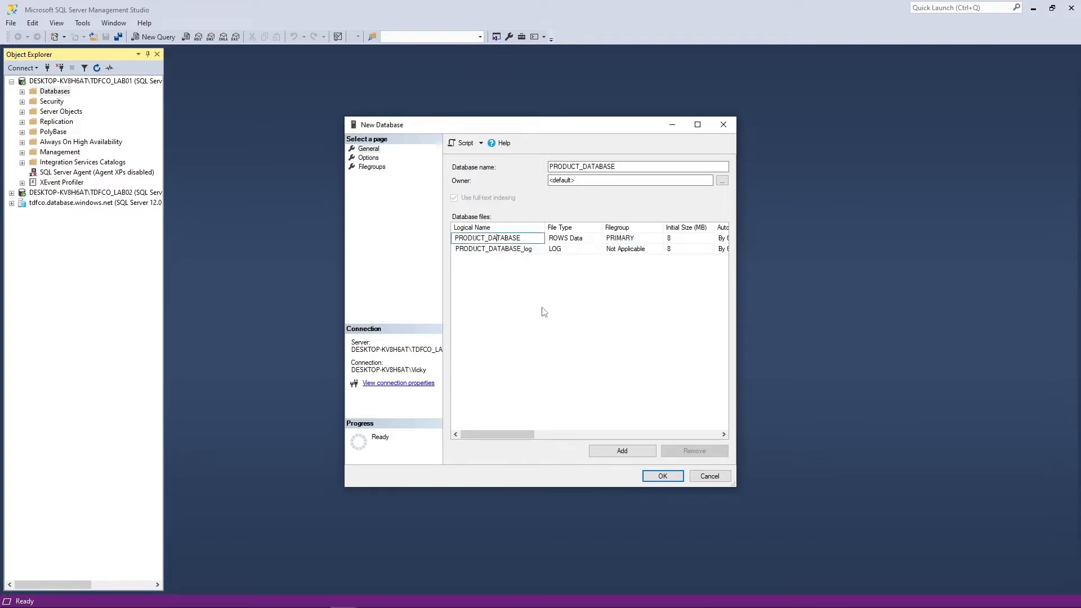
pyautogui.press('Tab')
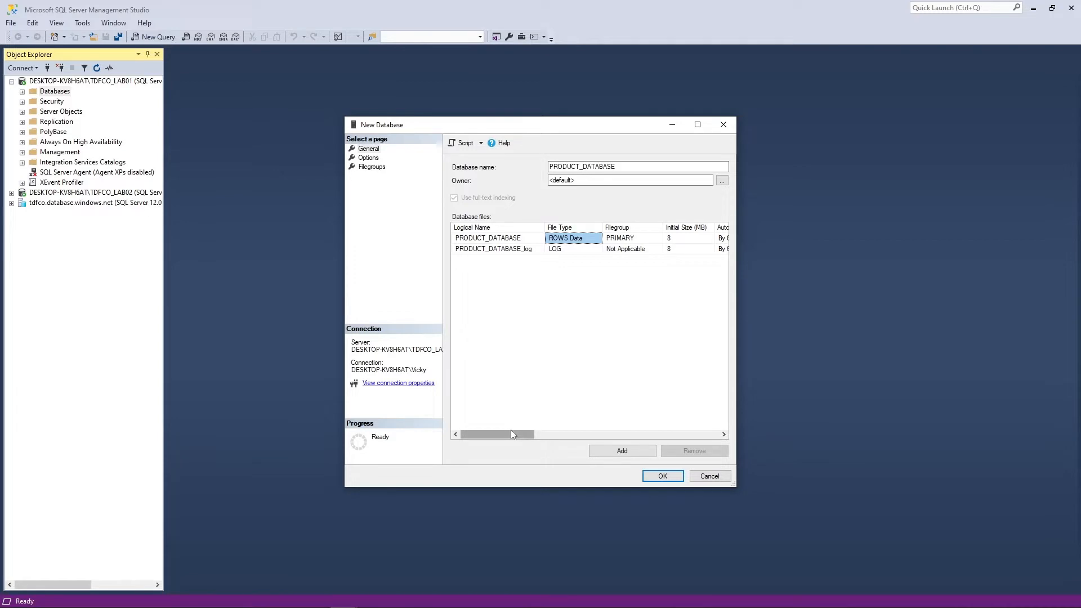
pyautogui.moveTo(511, 434); pyautogui.dragTo(642, 424)
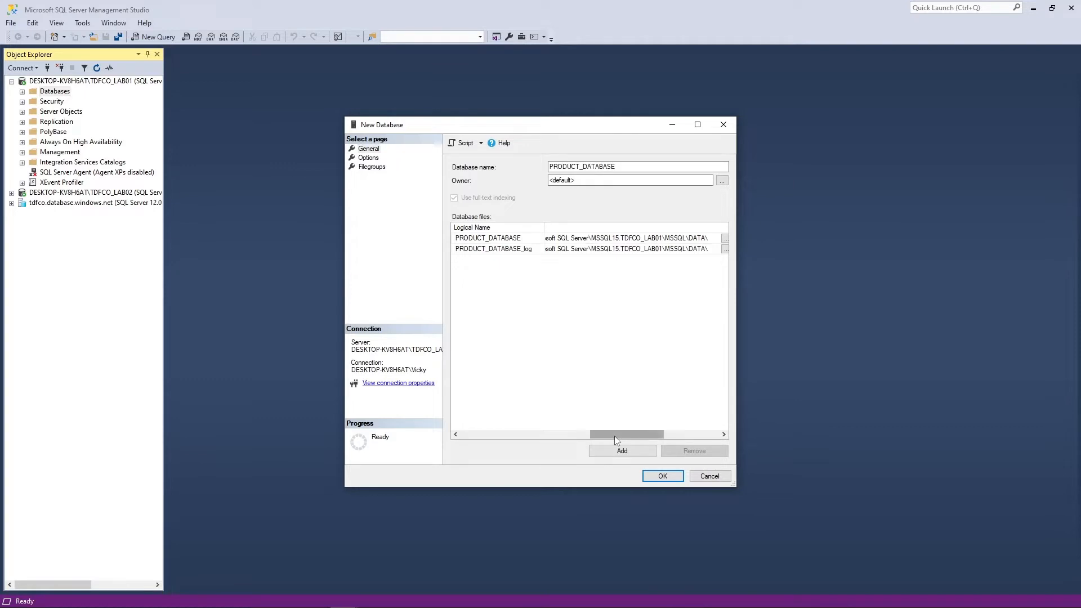
pyautogui.moveTo(615, 437); pyautogui.dragTo(524, 428)
pyautogui.click(492, 249)
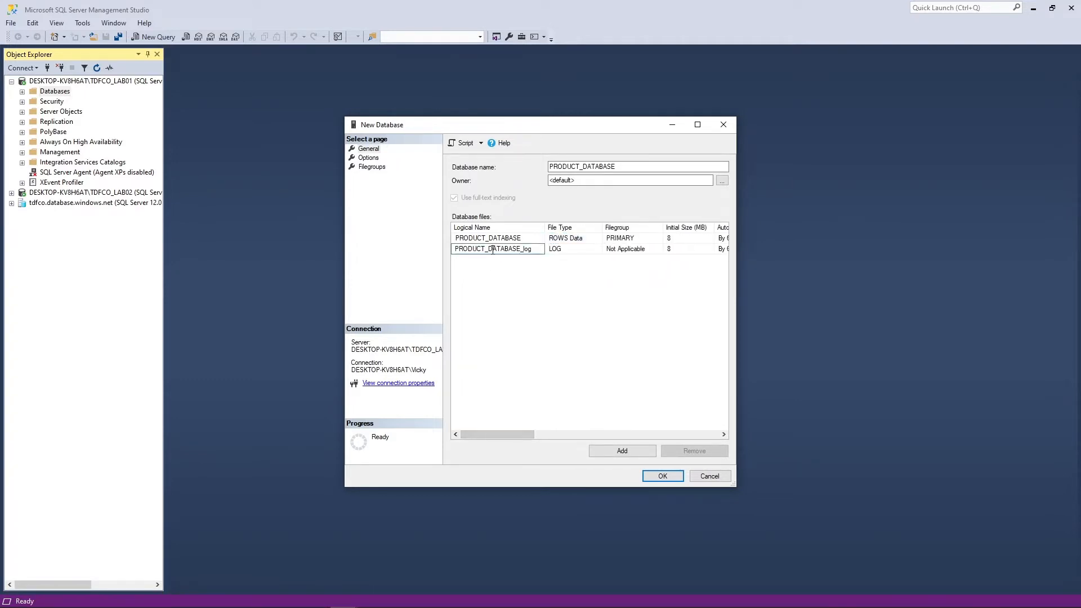
pyautogui.click(509, 284)
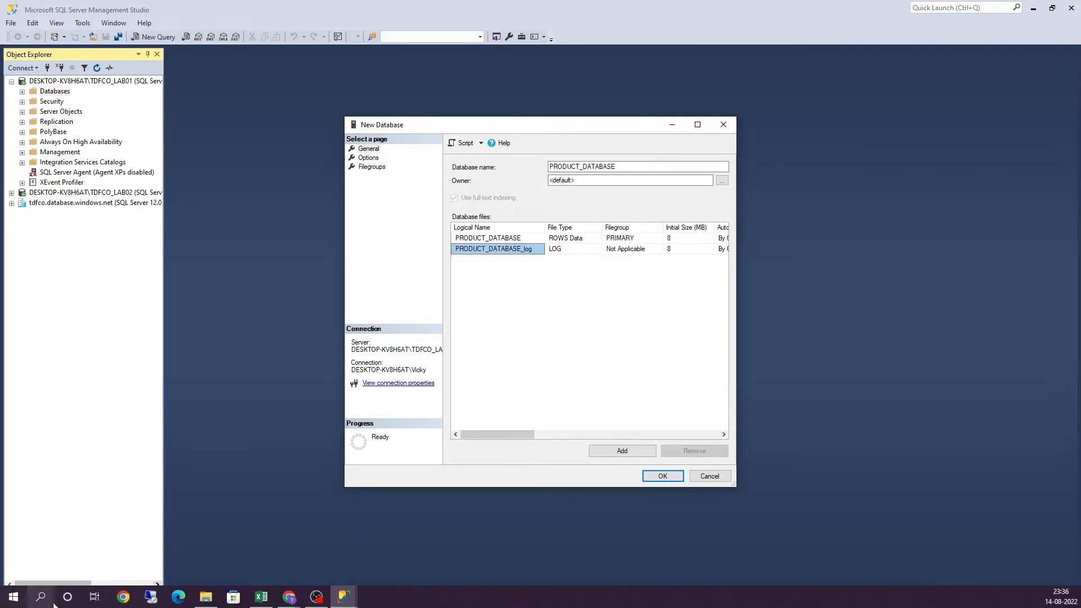
# Search Windows for 'ex' and launch Excel 2013 with a blank workbook
pyautogui.click(51, 602)
pyautogui.write('ex')
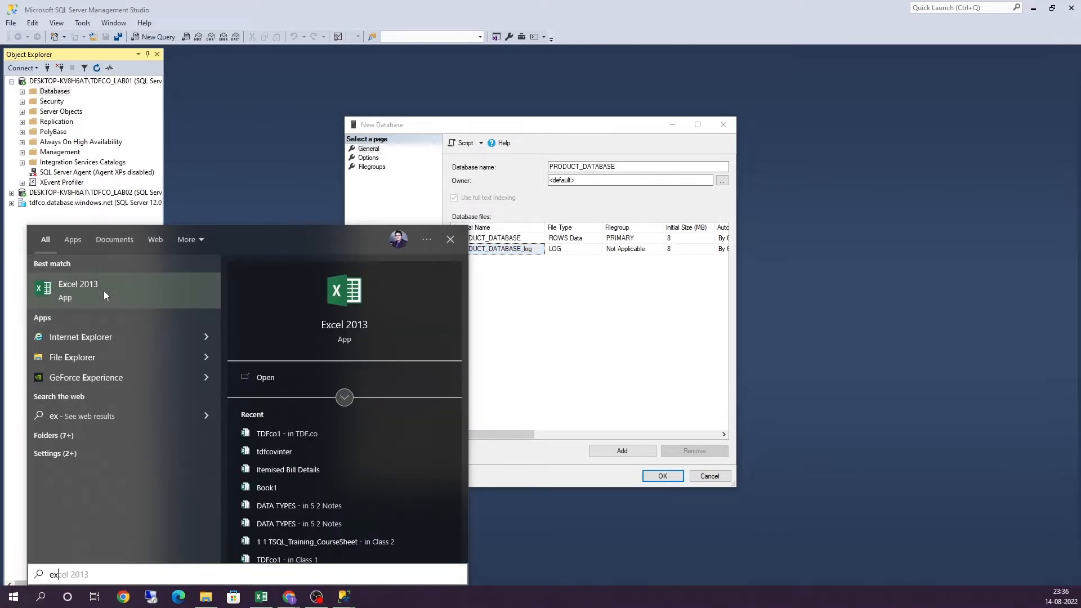
pyautogui.click(103, 290)
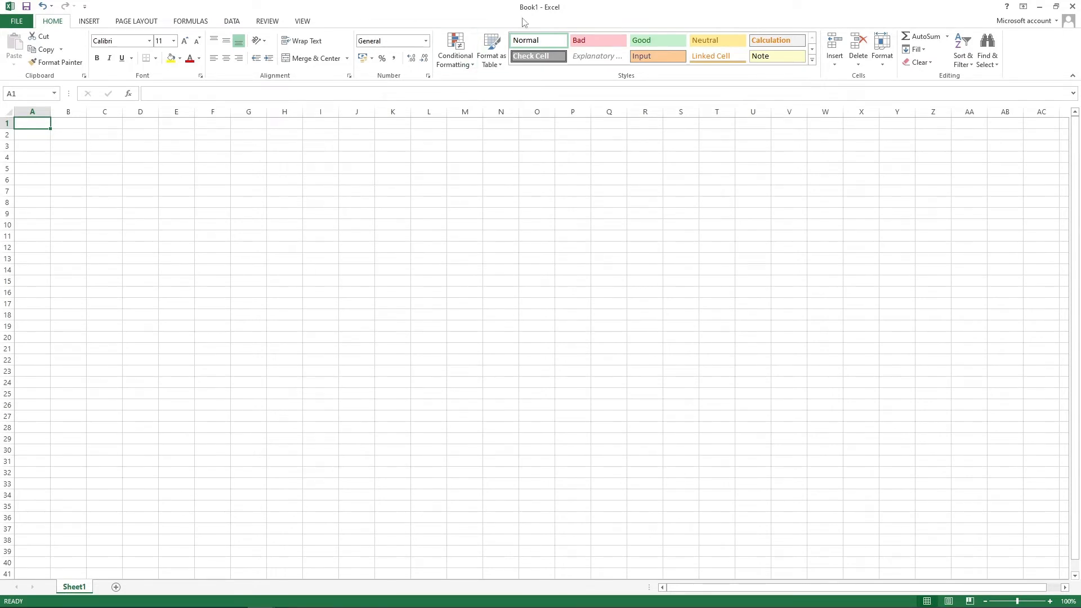
# Maximize Excel, add Sheet2 and Sheet3, and switch between the sheets
pyautogui.click(1056, 6)
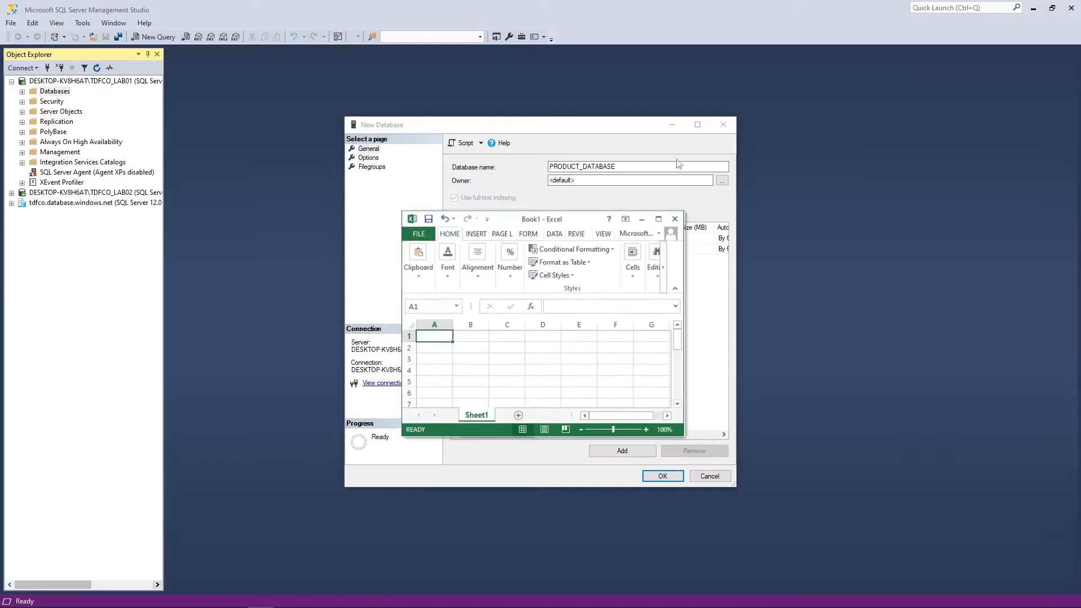
pyautogui.doubleClick(580, 220)
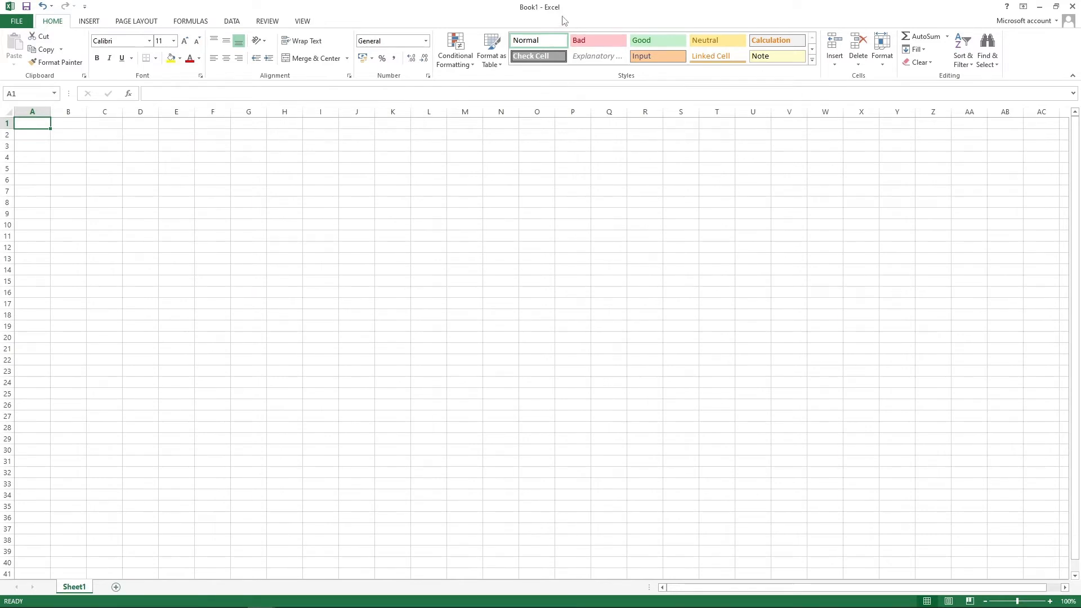
pyautogui.click(116, 589)
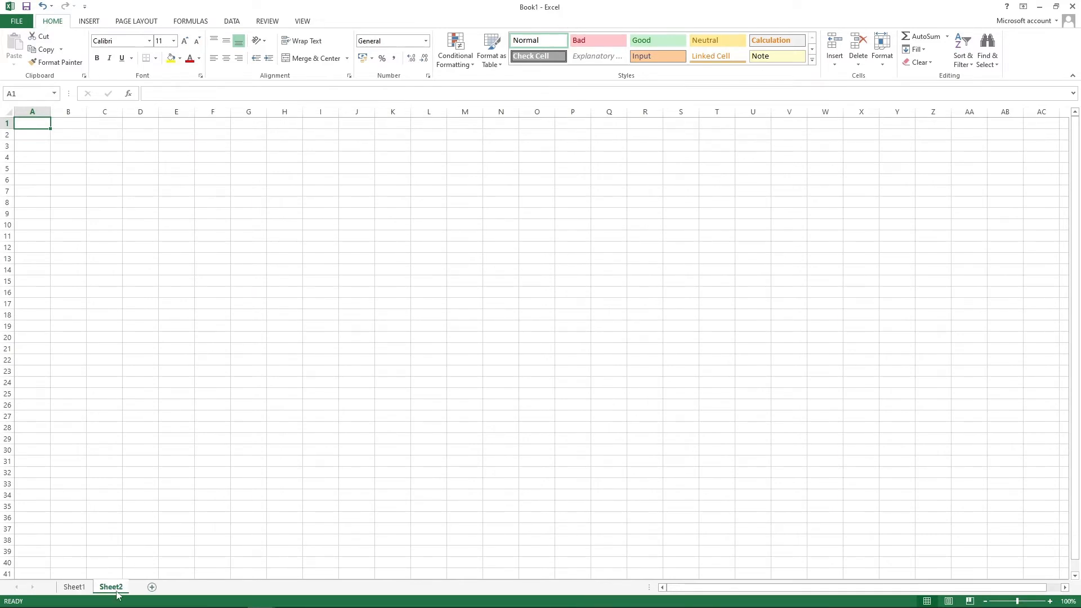
pyautogui.click(151, 588)
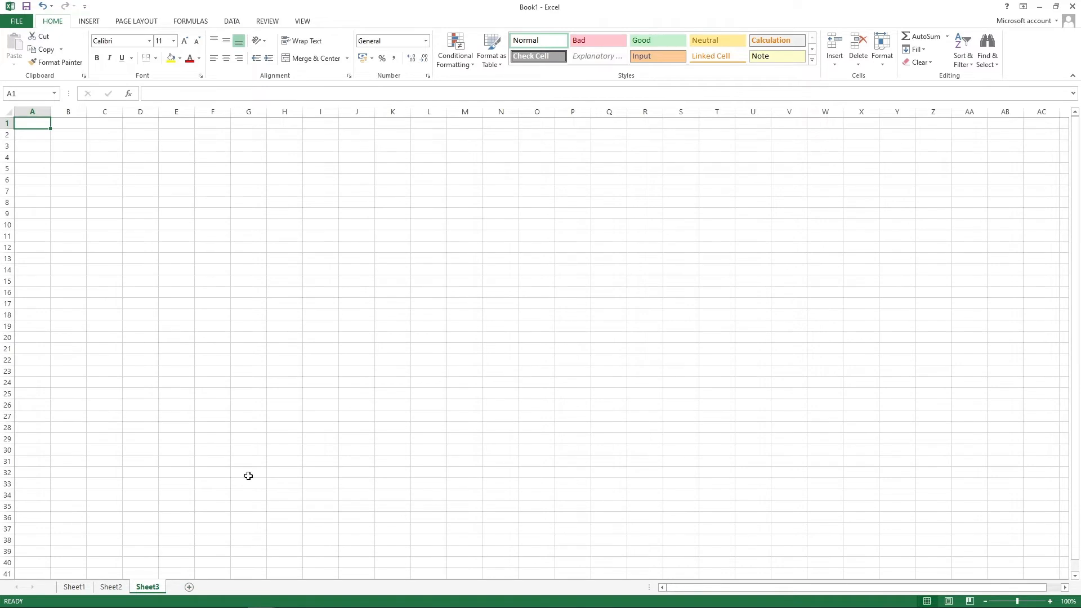
pyautogui.click(74, 587)
pyautogui.click(111, 587)
pyautogui.keyDown('shift'); pyautogui.click(144, 589); pyautogui.keyUp('shift')
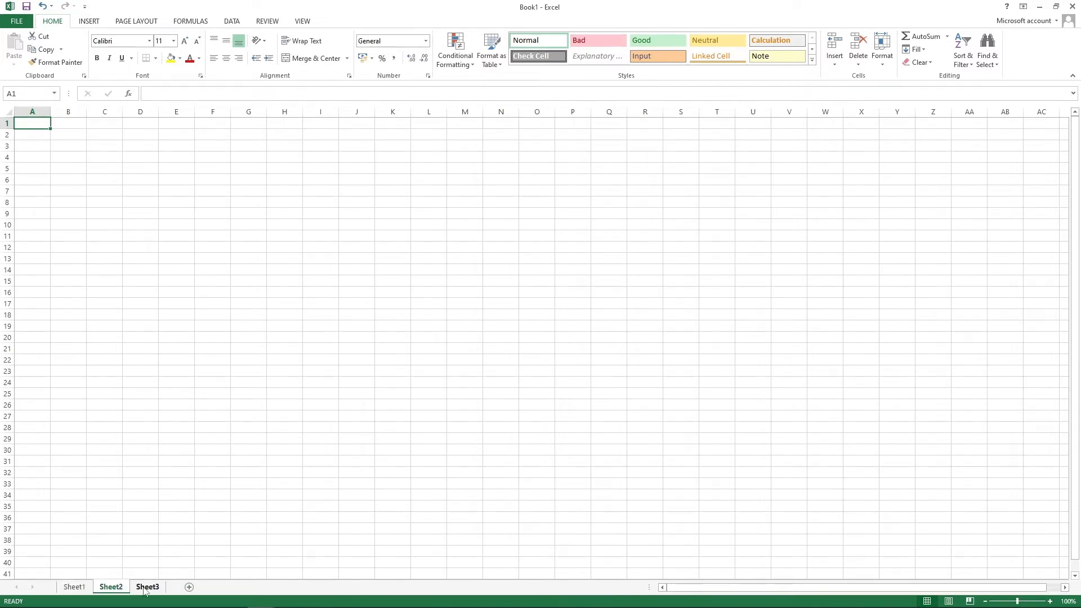
pyautogui.click(84, 588)
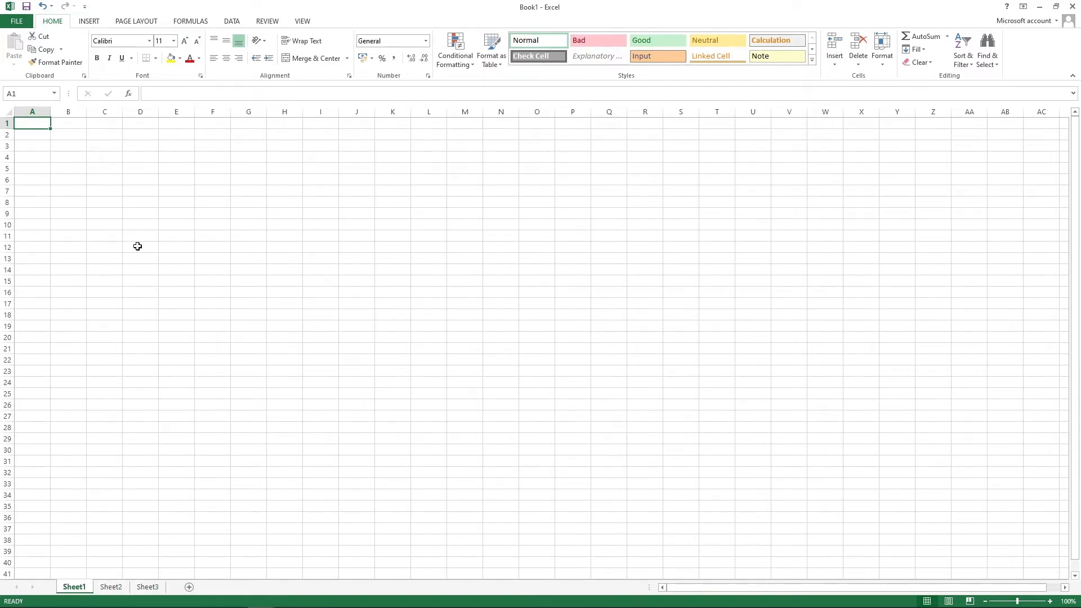
# Select all cells, jump to XFD1 and back to A1, select A1:R21, then close Excel
pyautogui.hotkey('ctrl', 'a')
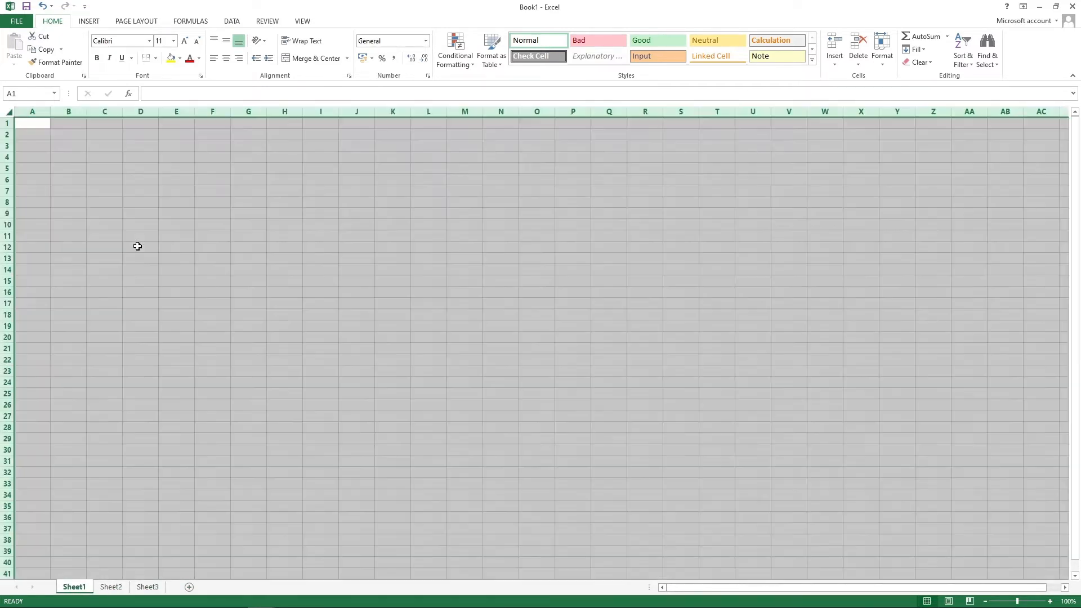
pyautogui.click(372, 261)
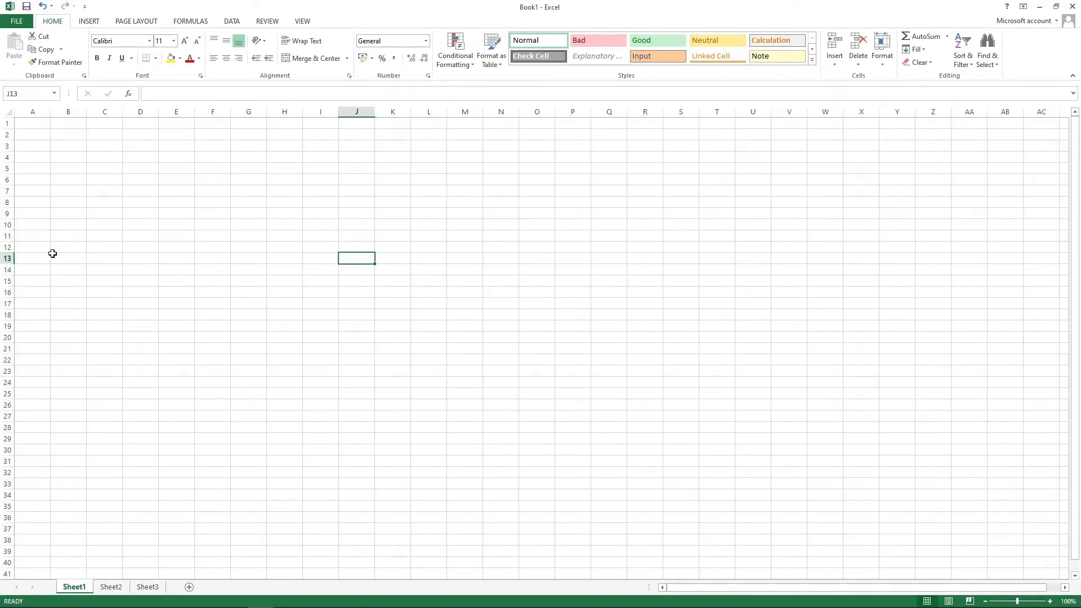
pyautogui.click(36, 126)
pyautogui.hotkey('ctrl', 'Right')
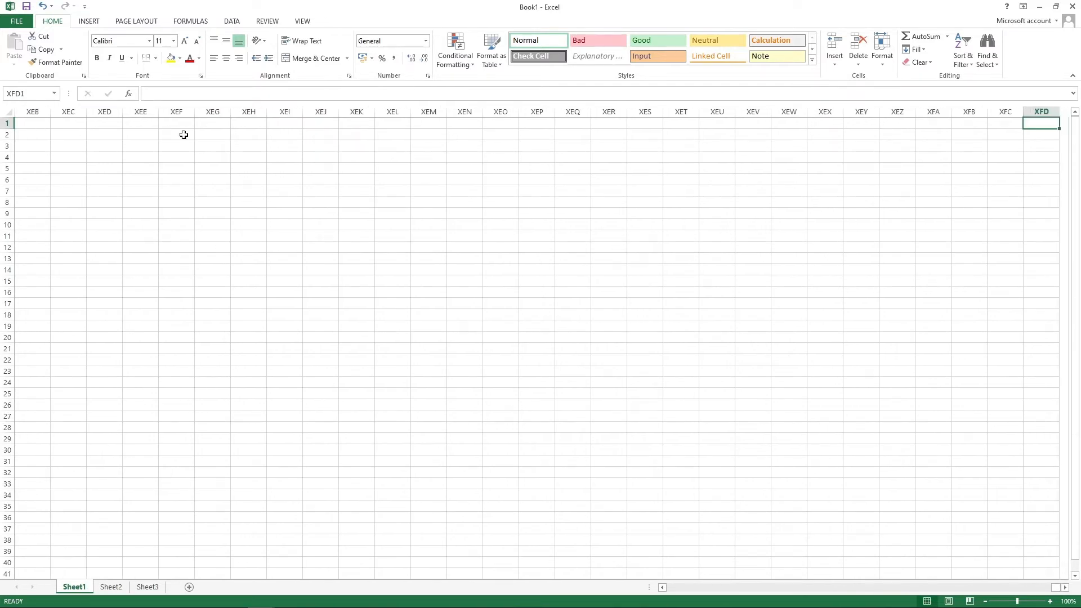
pyautogui.hotkey('ctrl', 'Left')
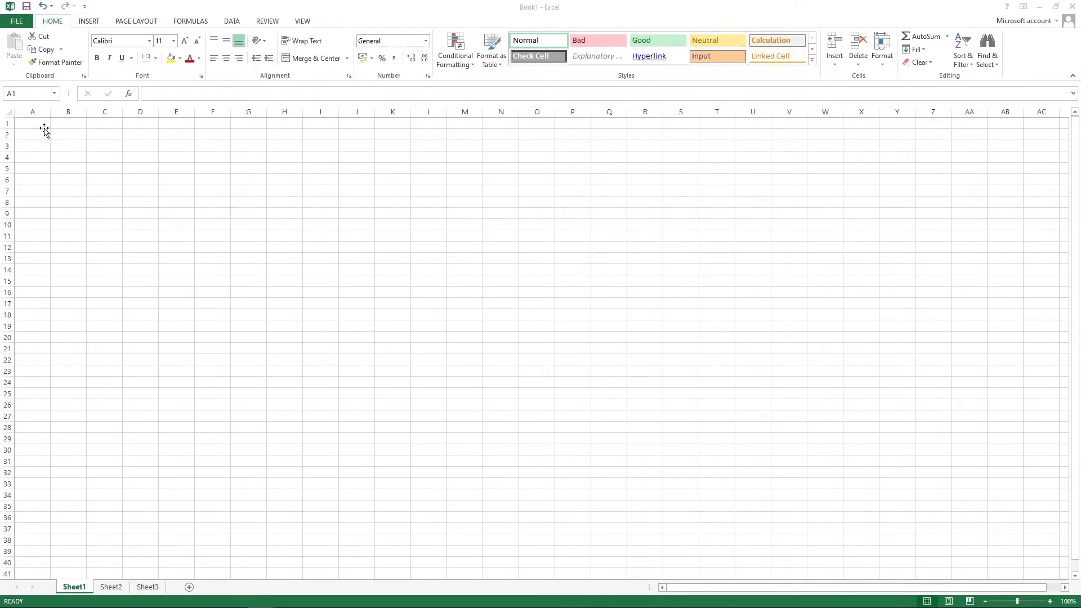
pyautogui.moveTo(31, 124); pyautogui.dragTo(636, 353)
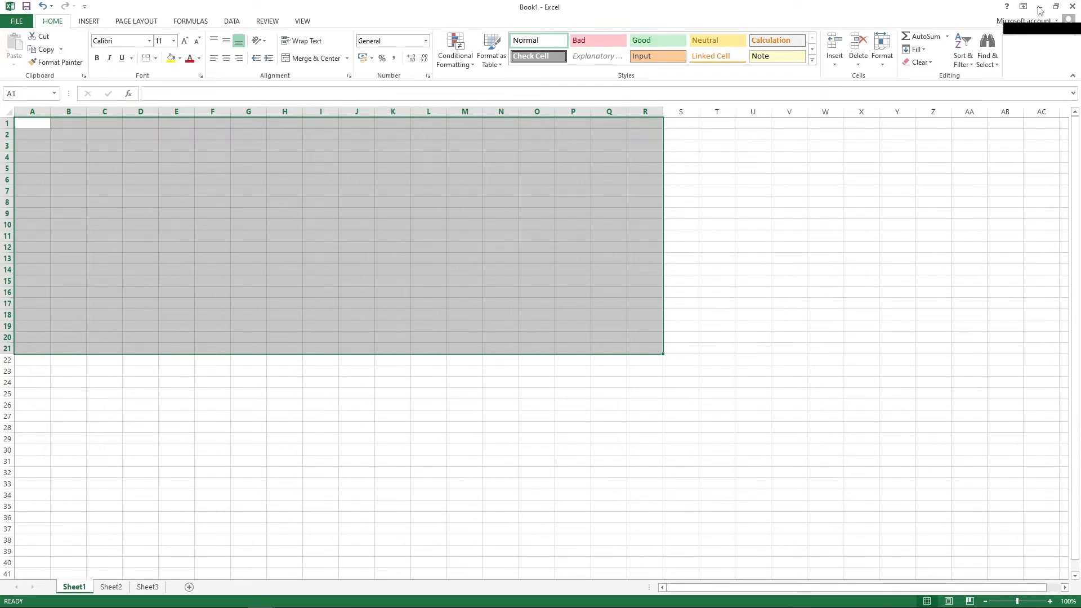
pyautogui.click(1071, 8)
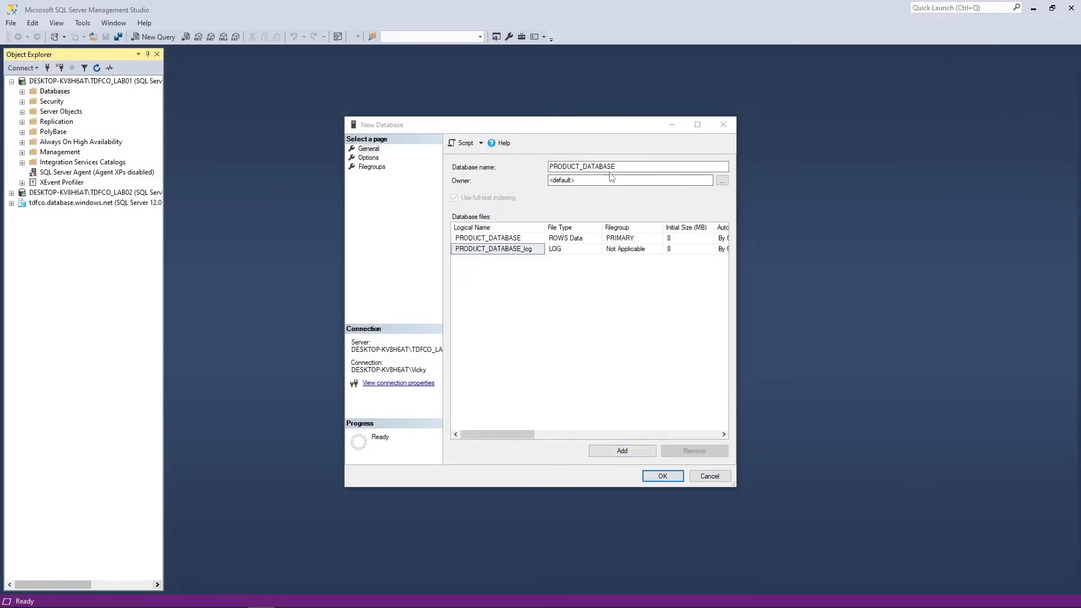
# Create PRODUCT_DATABASE, expand it in Object Explorer, and bring up its Tables folder's actions
pyautogui.click(654, 478)
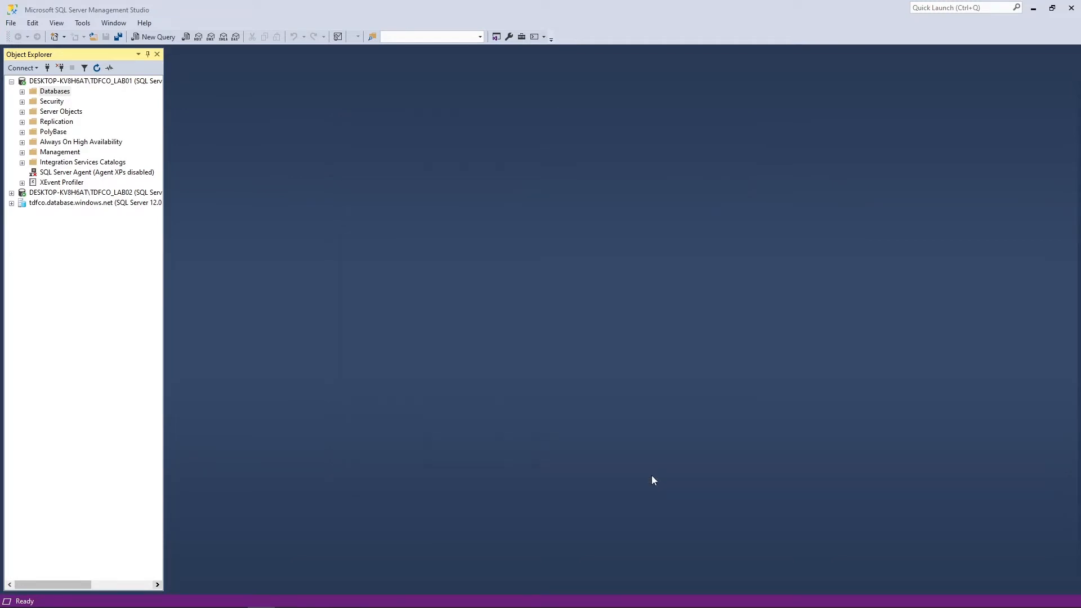
pyautogui.click(22, 93)
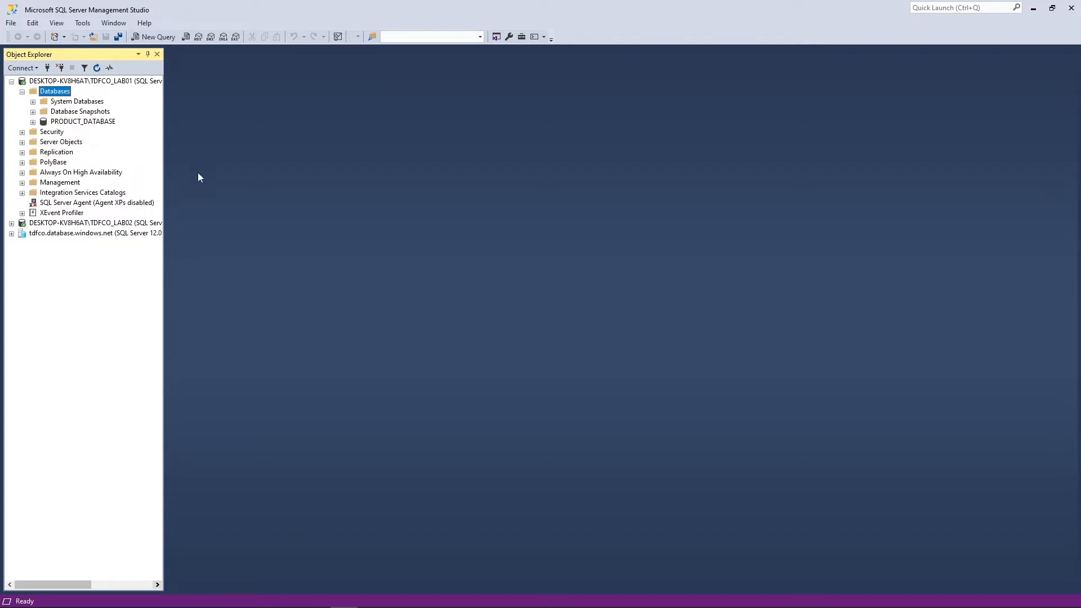
pyautogui.click(32, 123)
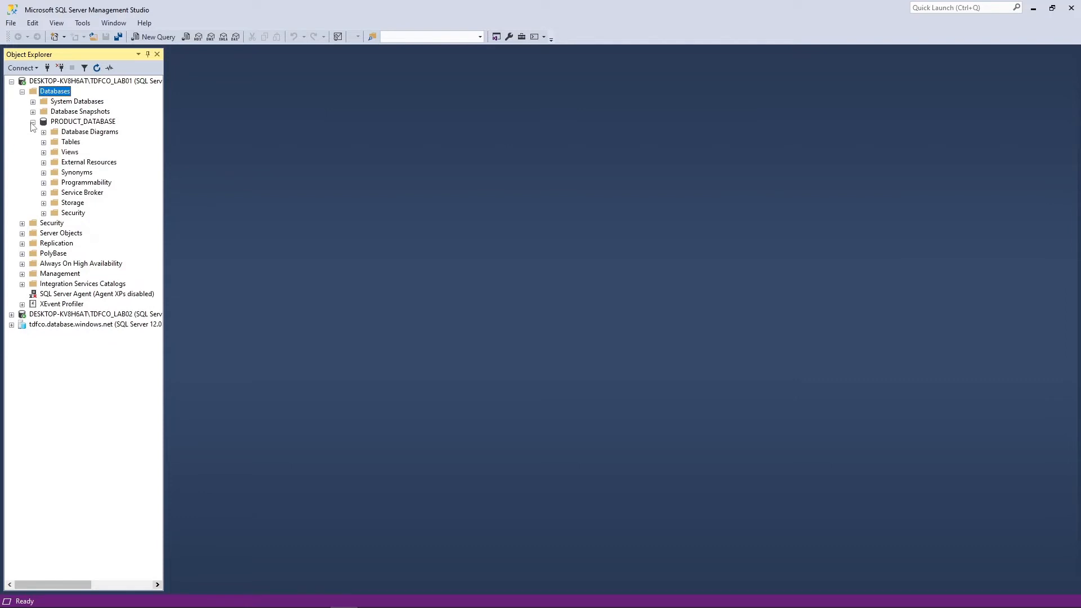
pyautogui.click(70, 142)
pyautogui.rightClick(72, 143)
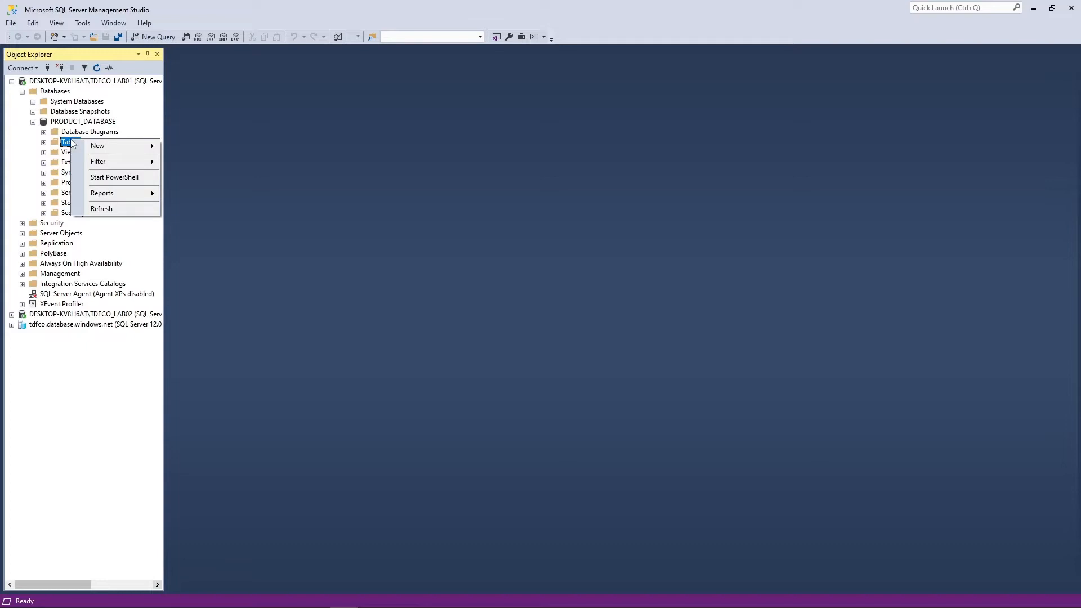
# Start a new table with columns PRODUCT_ID, PRODUCTNAME and product type
pyautogui.moveTo(147, 146)
pyautogui.click(190, 147)
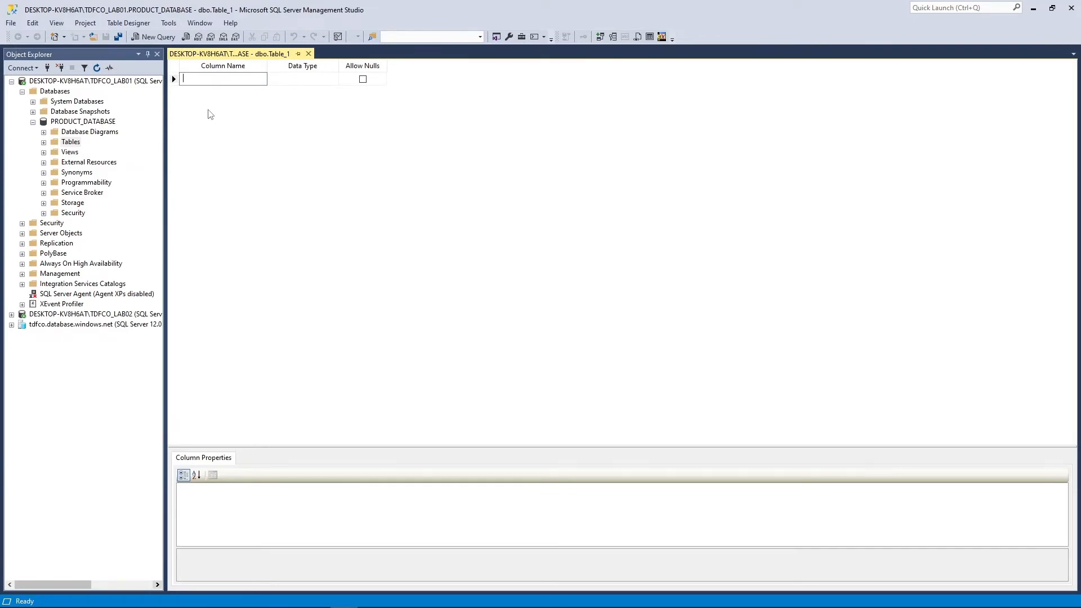
pyautogui.write('PRODUCT_ID')
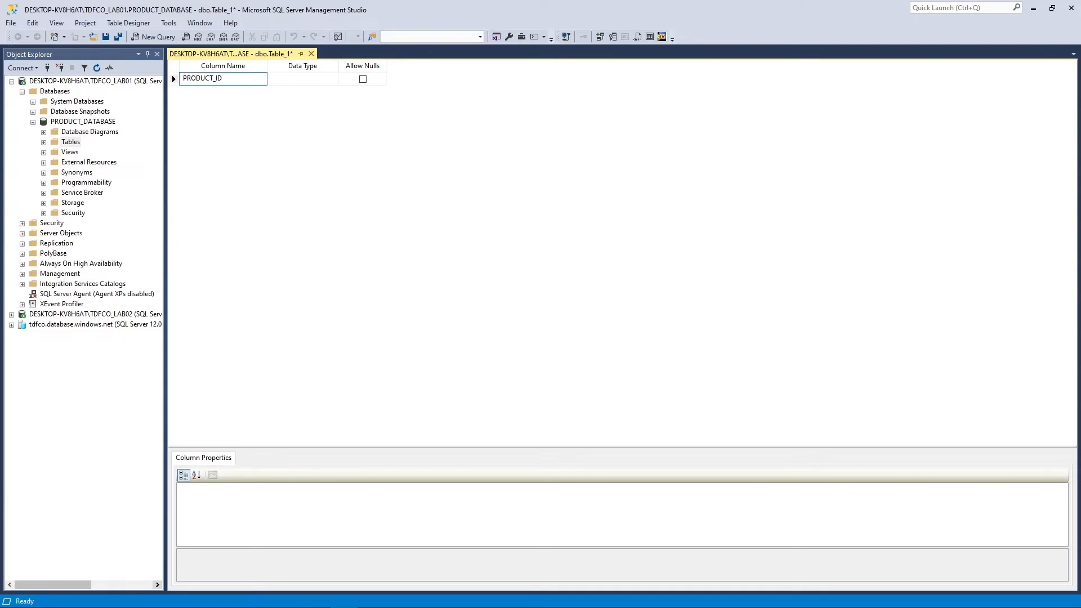
pyautogui.press('Return')
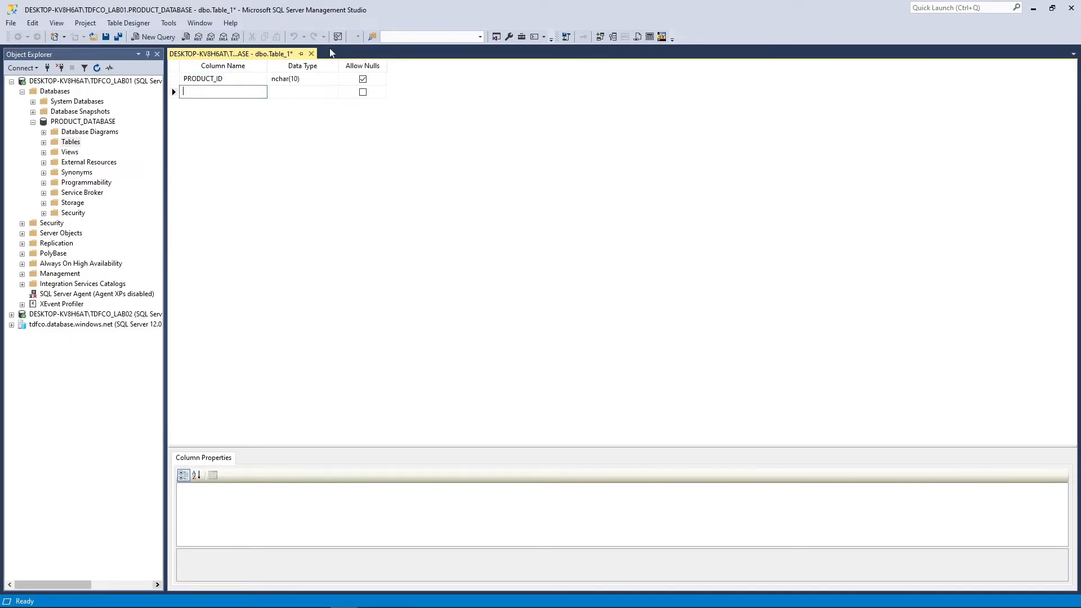
pyautogui.write('PRODUCTNAME')
pyautogui.press('Return')
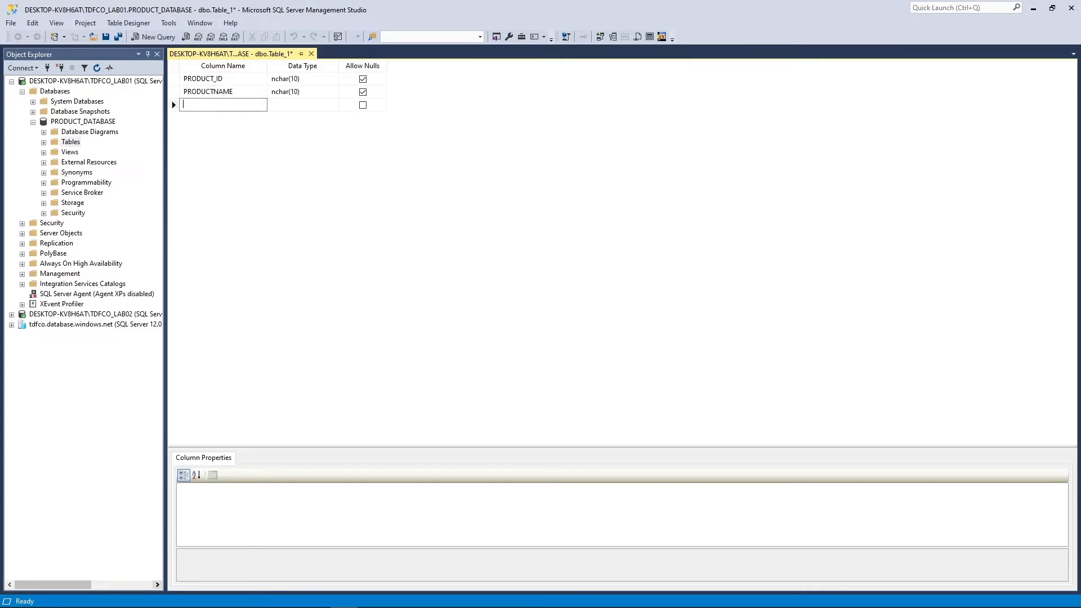
pyautogui.write('product type')
pyautogui.press('Return')
# Add the Customer1 and PRODUCT PRICE columns to the table
pyautogui.write('Customer1')
pyautogui.press('Return')
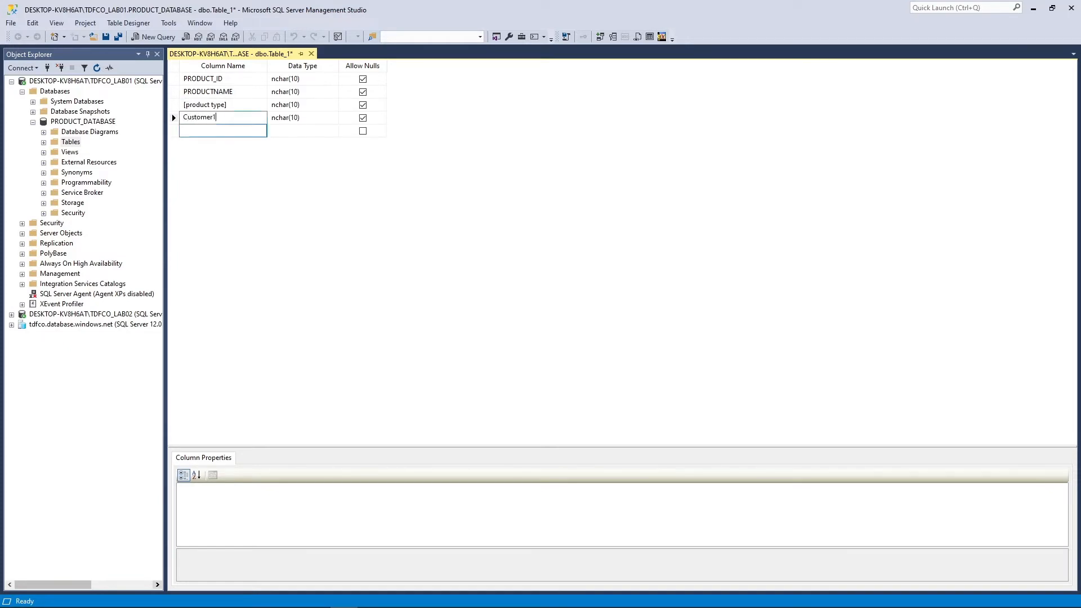
pyautogui.write('PRODUCT')
pyautogui.press('Return')
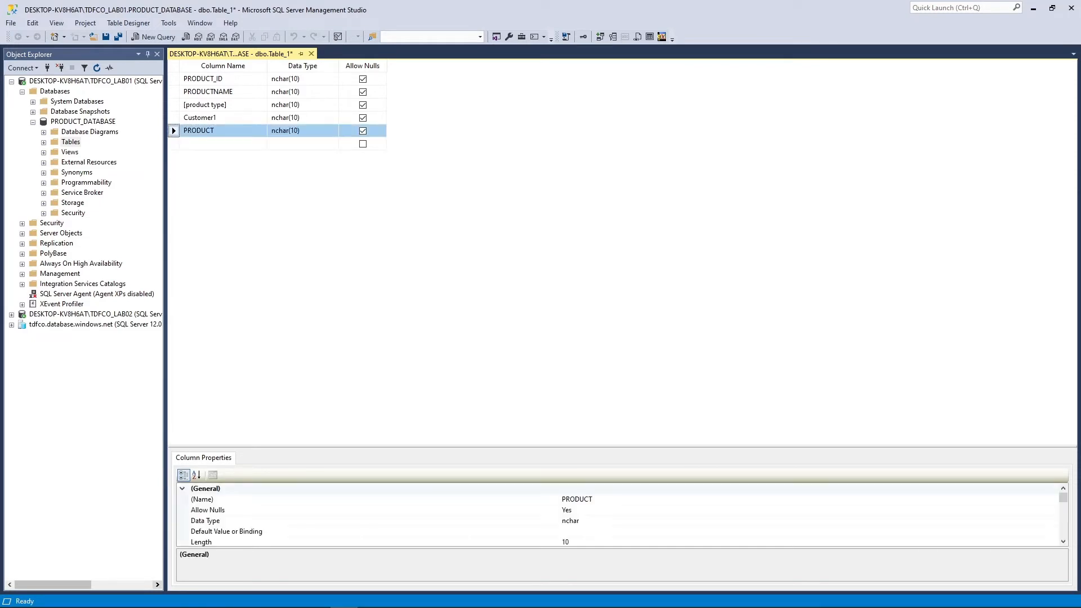
pyautogui.click(219, 131)
pyautogui.click(222, 131)
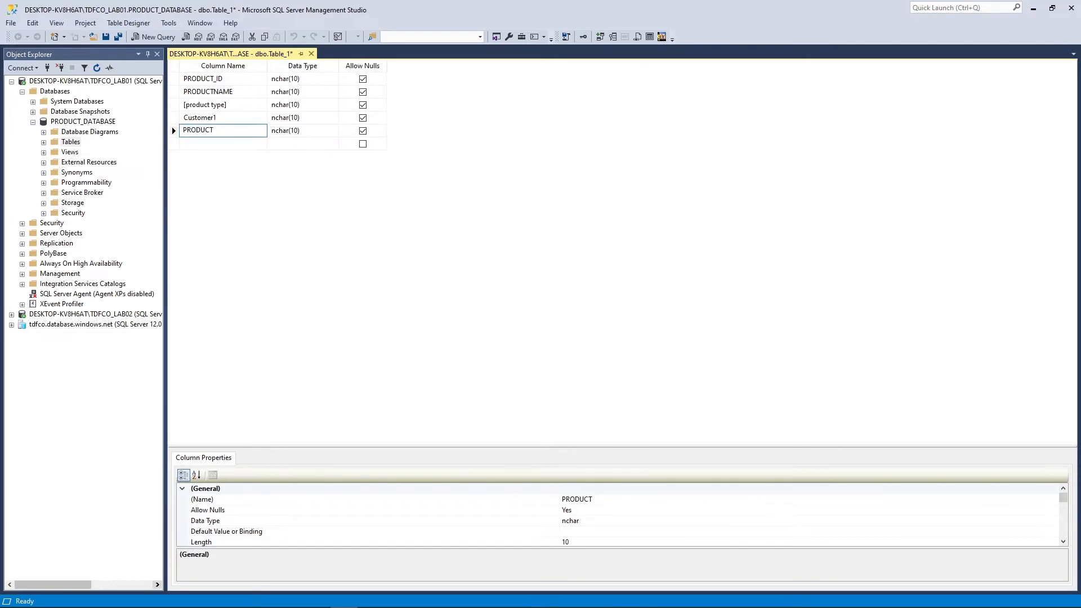
pyautogui.write('PRICE')
pyautogui.press('Return')
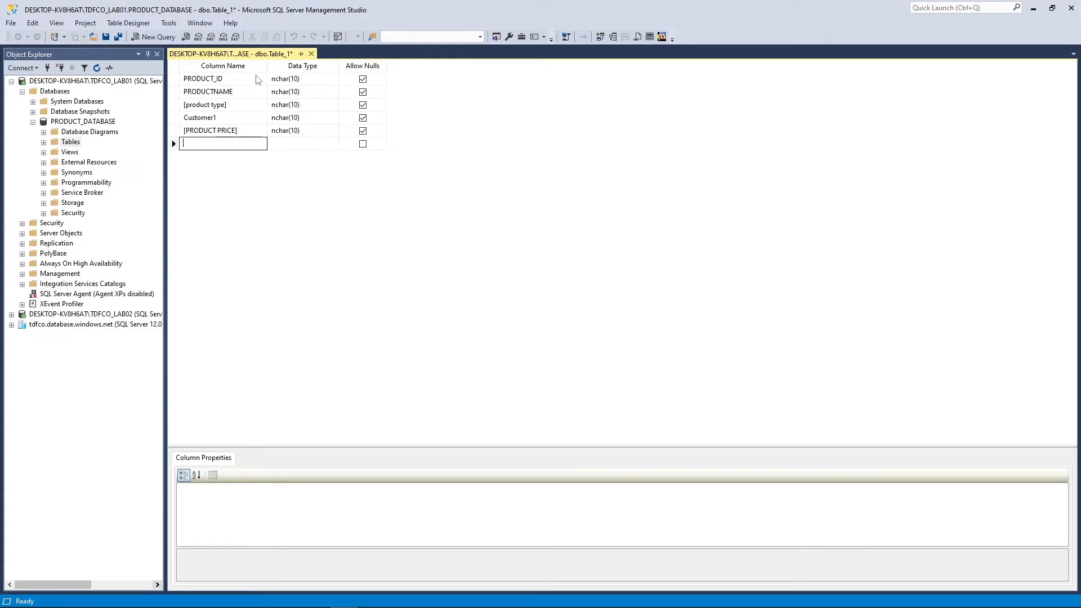
pyautogui.click(297, 90)
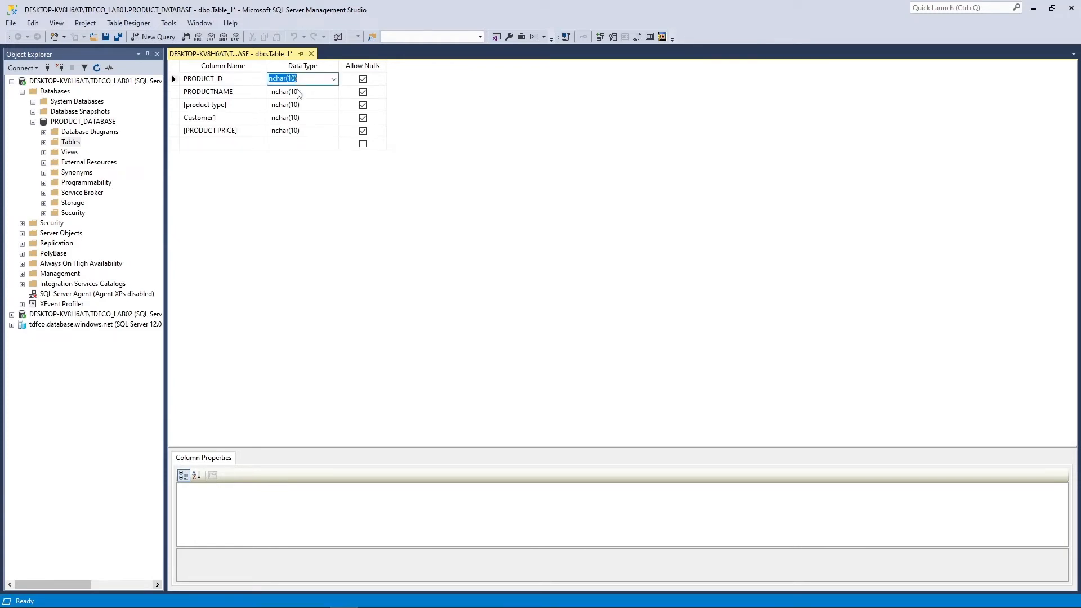
pyautogui.click(329, 79)
pyautogui.click(334, 79)
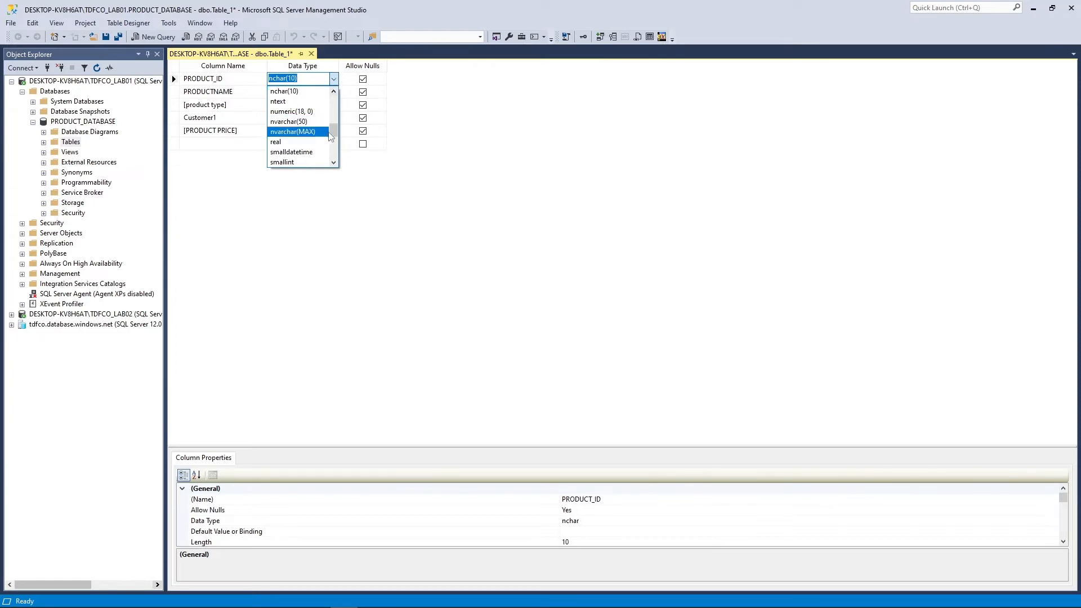
pyautogui.scroll(-4, 335, 162)
pyautogui.scroll(5, 334, 135)
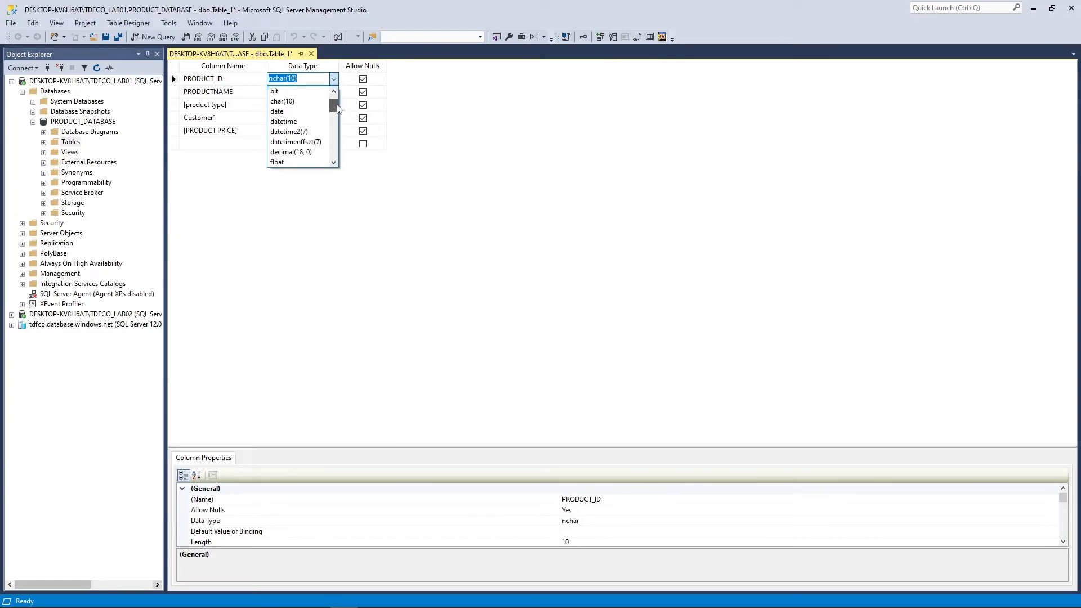
pyautogui.click(475, 121)
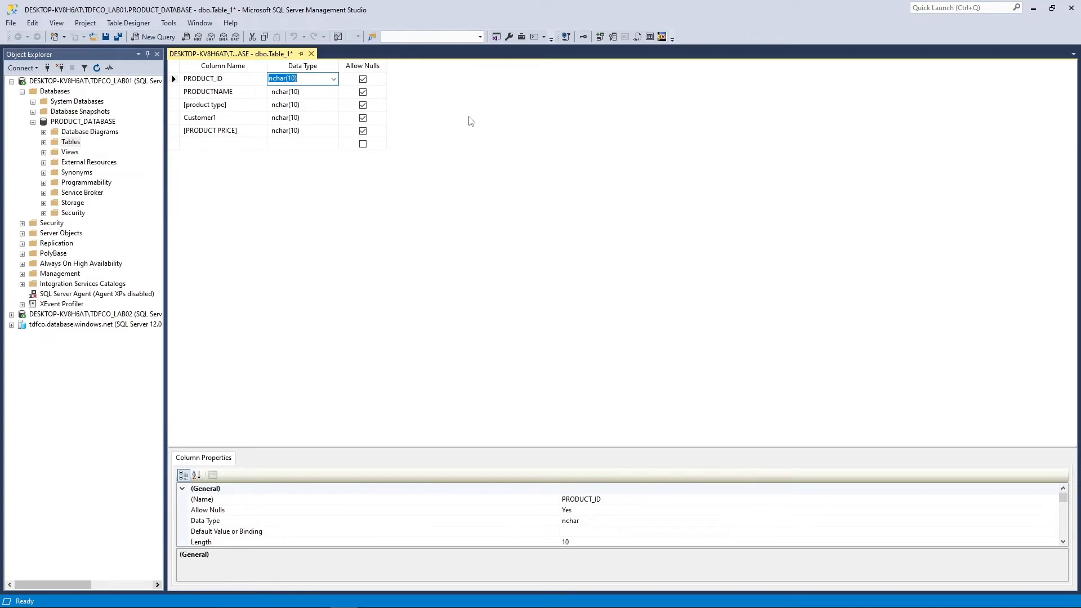
pyautogui.click(461, 158)
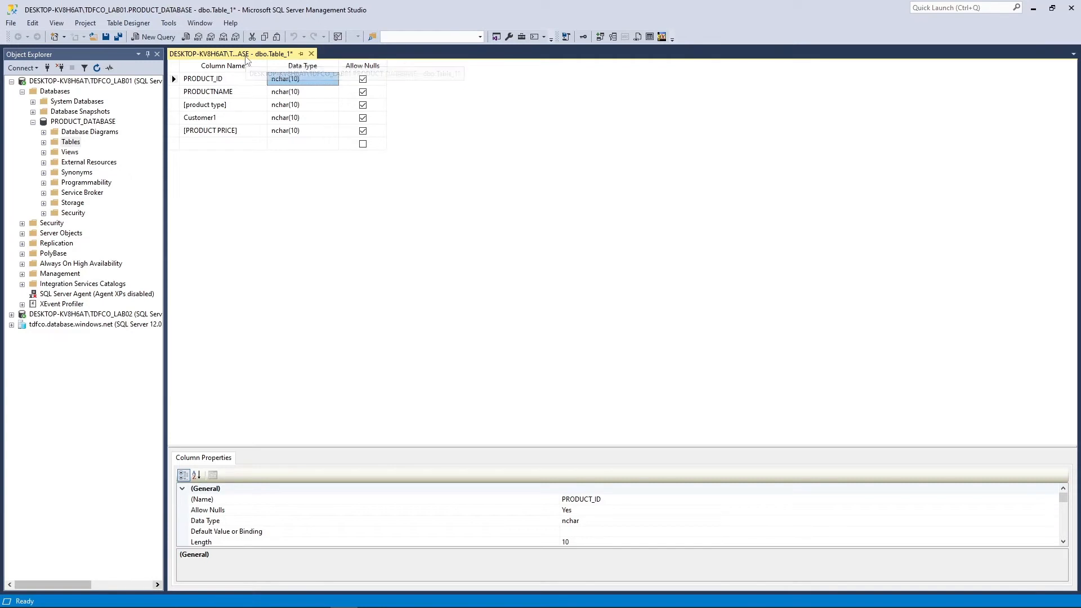
# Save the table design, entering tblSales as its name
pyautogui.rightClick(246, 57)
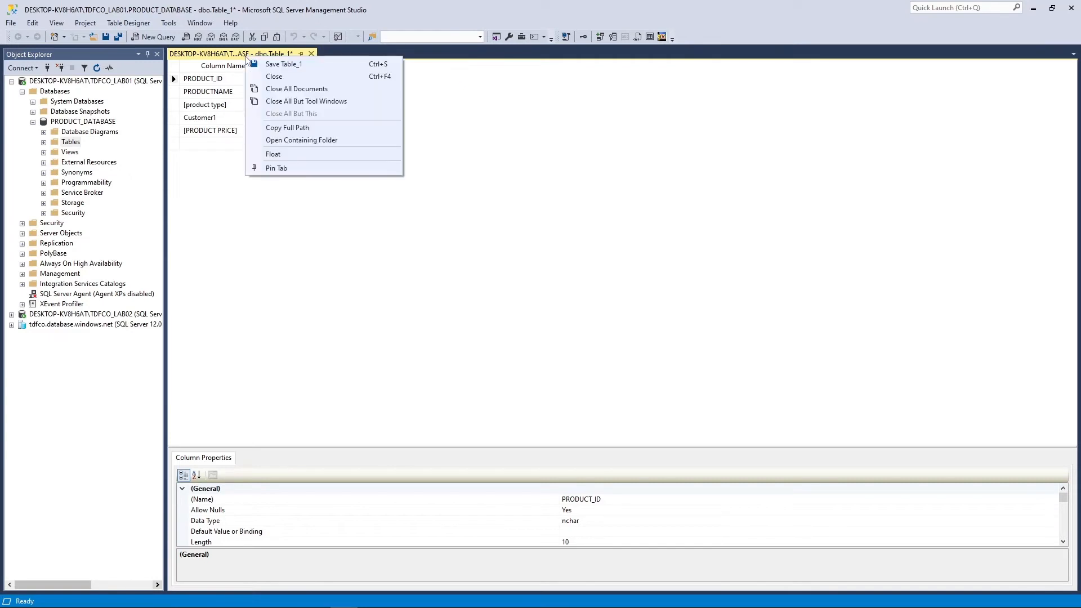
pyautogui.click(289, 65)
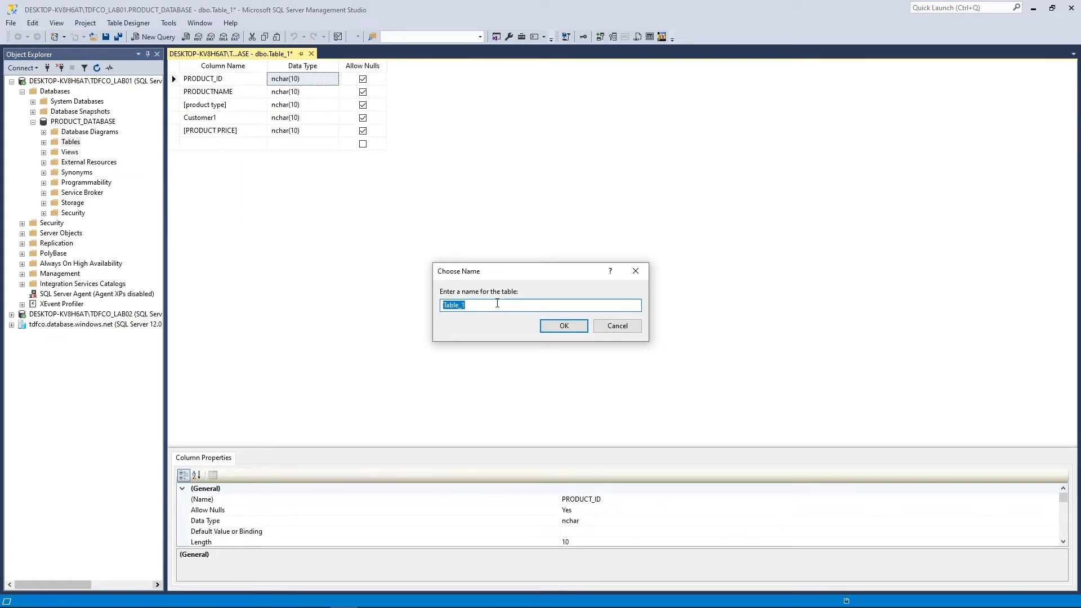
pyautogui.write('tblSales')
# Confirm the tblSales name and check each column's properties from PRODUCT_ID to PRODUCT PRICE
pyautogui.click(563, 326)
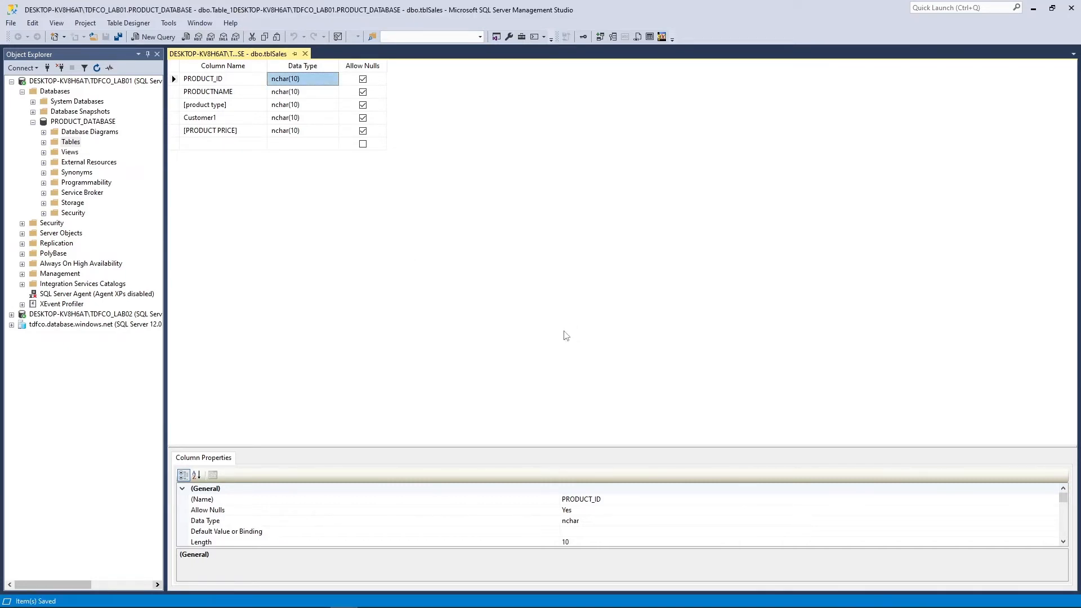
pyautogui.click(233, 78)
pyautogui.click(239, 94)
pyautogui.click(238, 81)
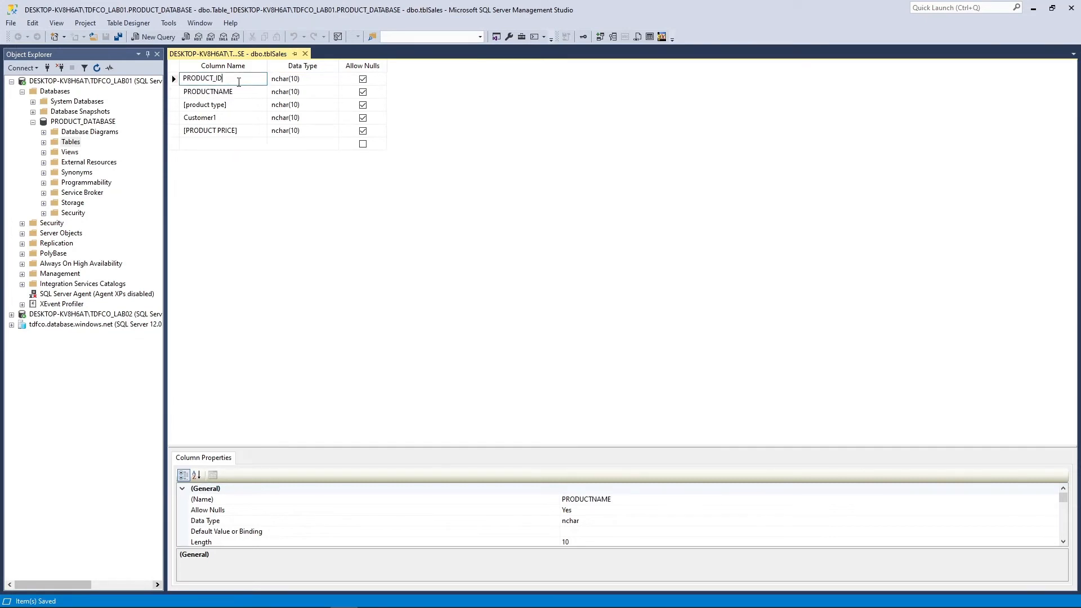
pyautogui.click(241, 93)
pyautogui.click(236, 107)
pyautogui.click(237, 118)
pyautogui.click(250, 130)
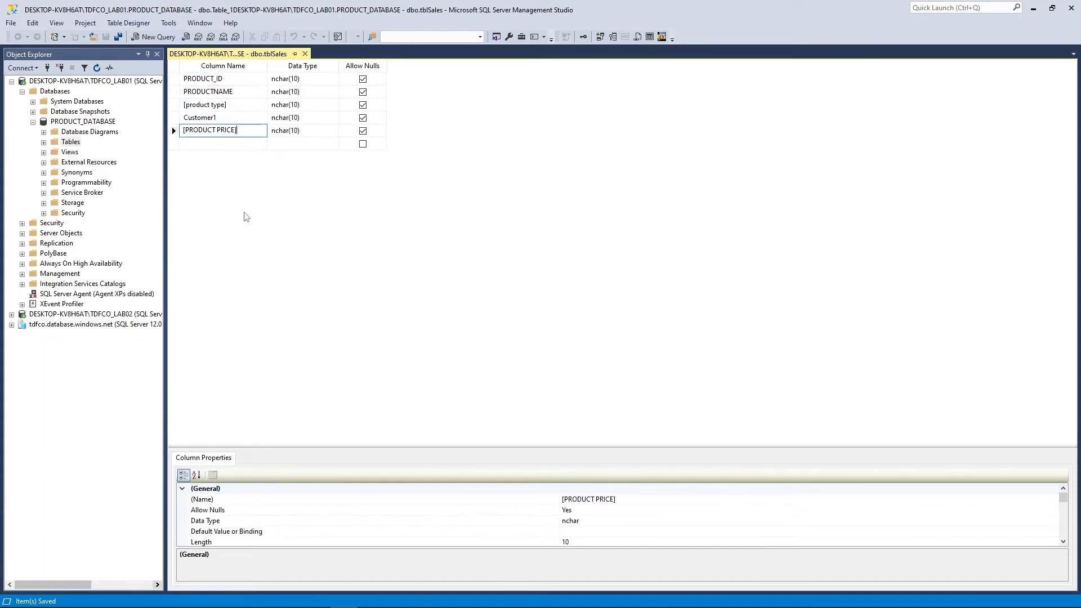
# Review the five columns' properties a second time, ending on PRODUCT PRICE
pyautogui.click(234, 80)
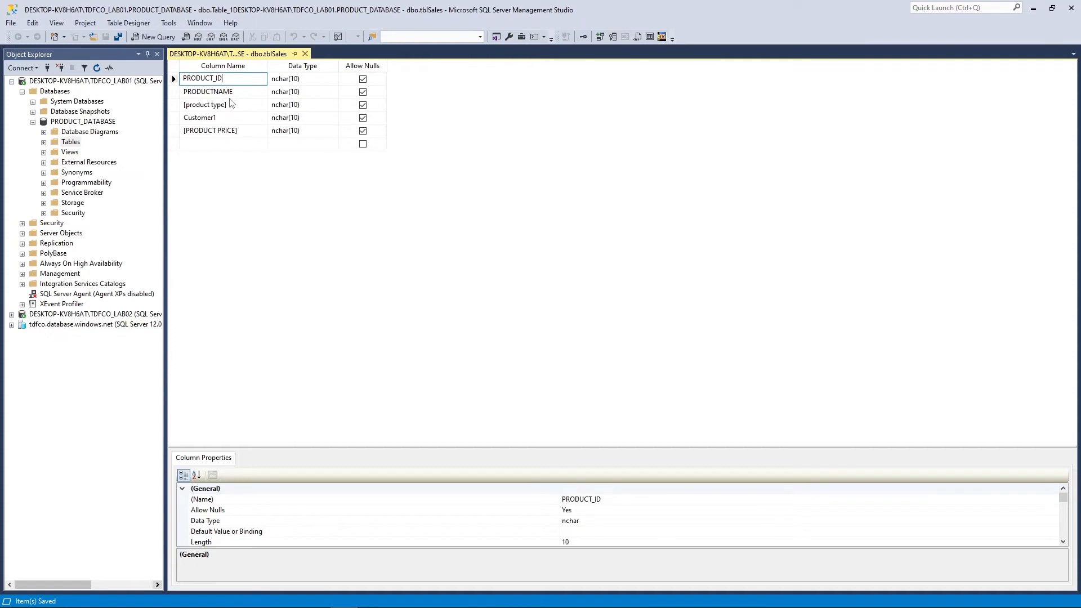
pyautogui.click(246, 91)
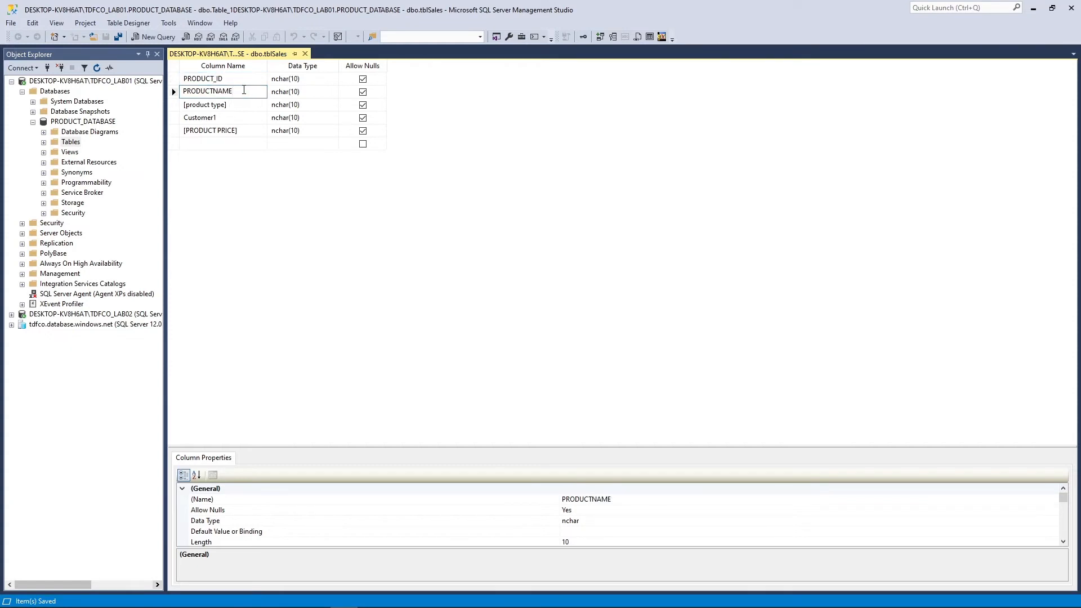
pyautogui.click(230, 79)
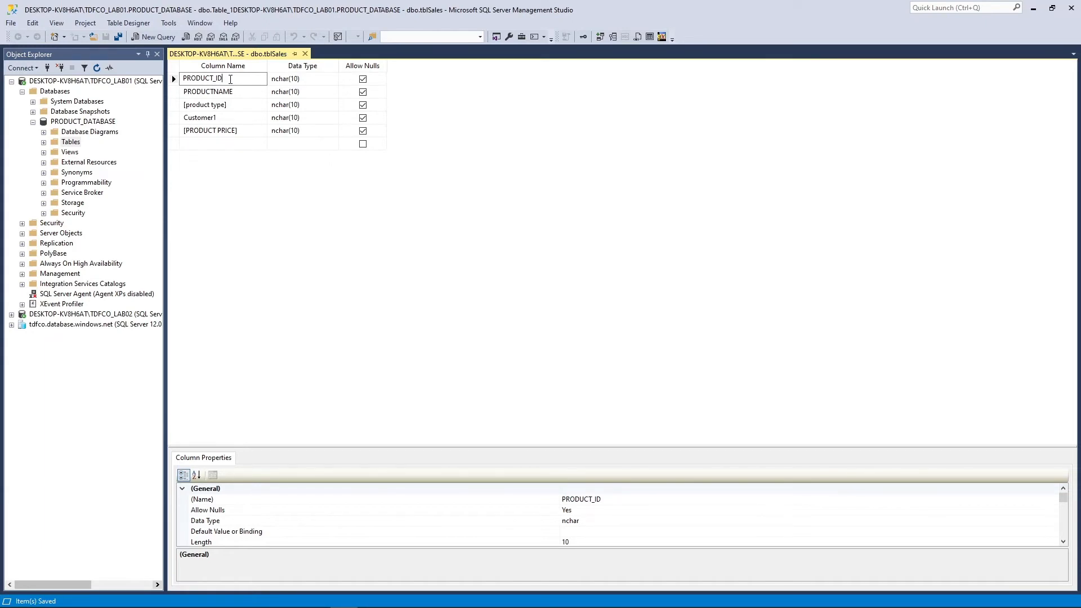
pyautogui.click(234, 93)
pyautogui.click(240, 106)
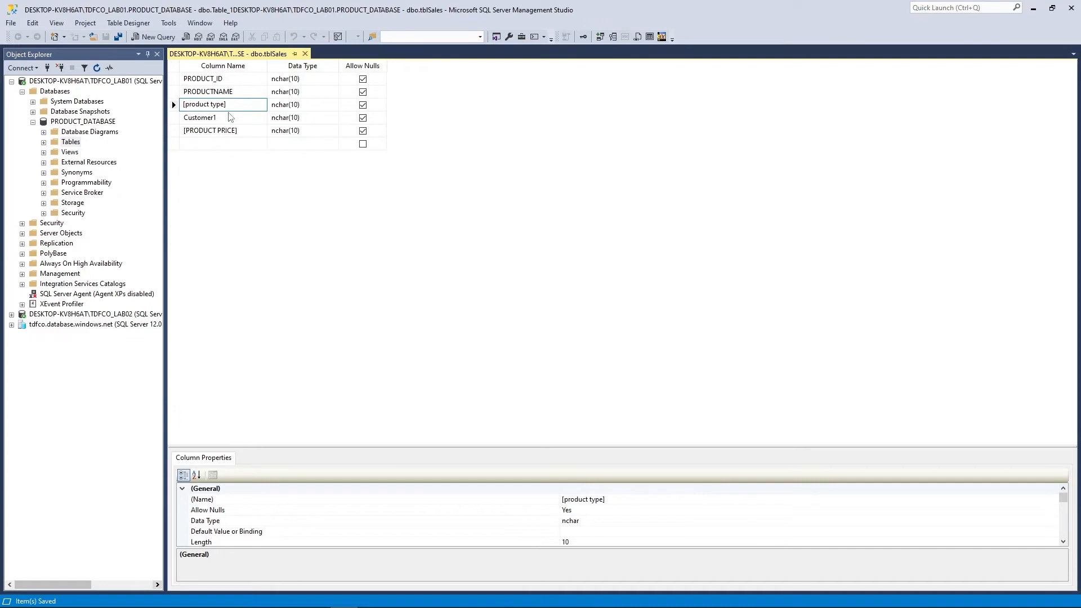
pyautogui.click(229, 118)
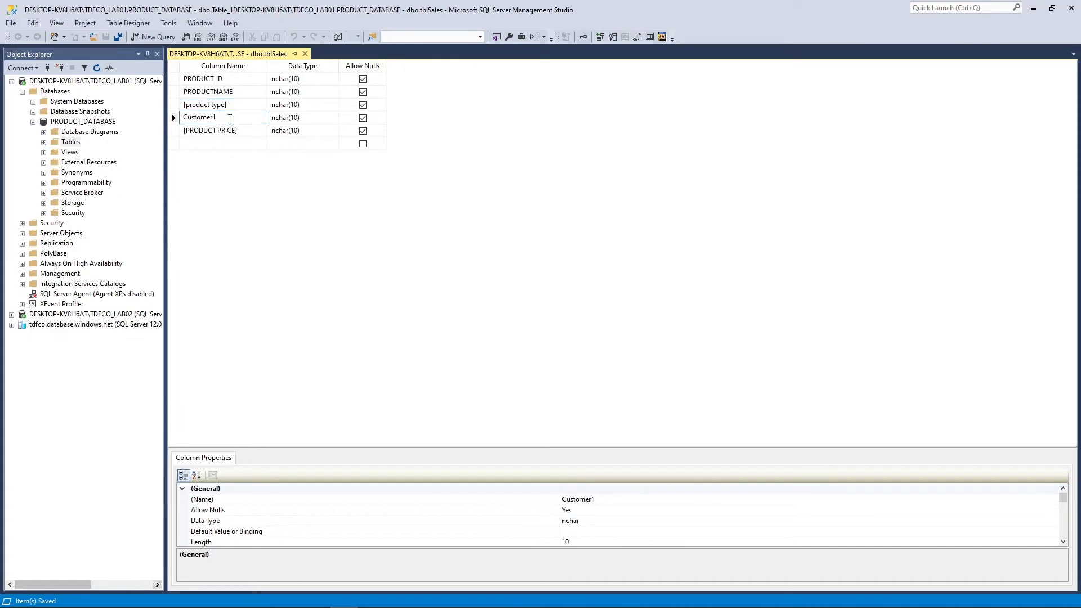
pyautogui.click(250, 129)
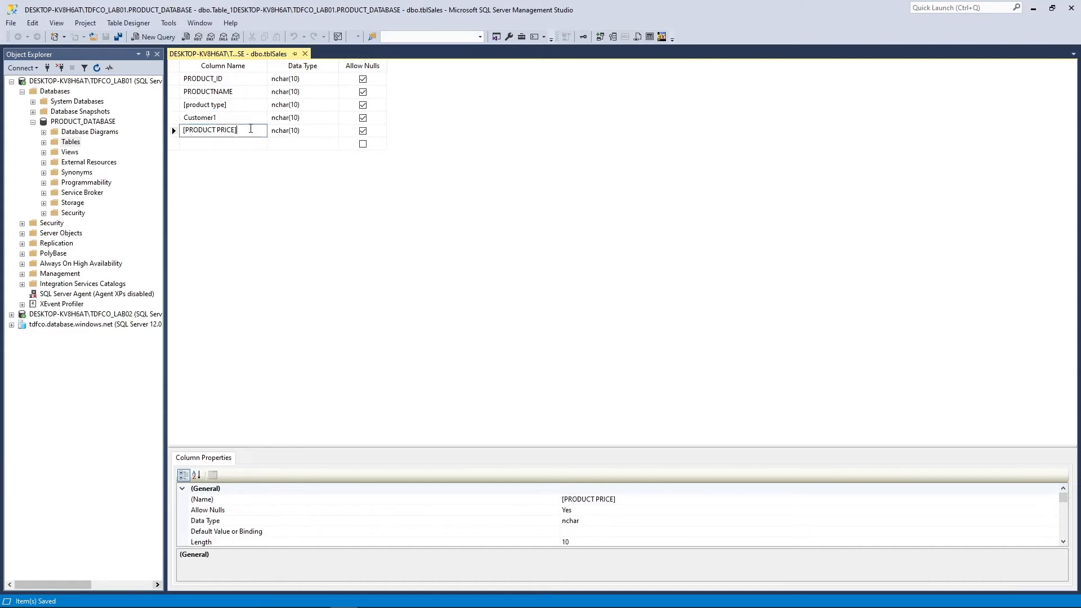
pyautogui.click(271, 188)
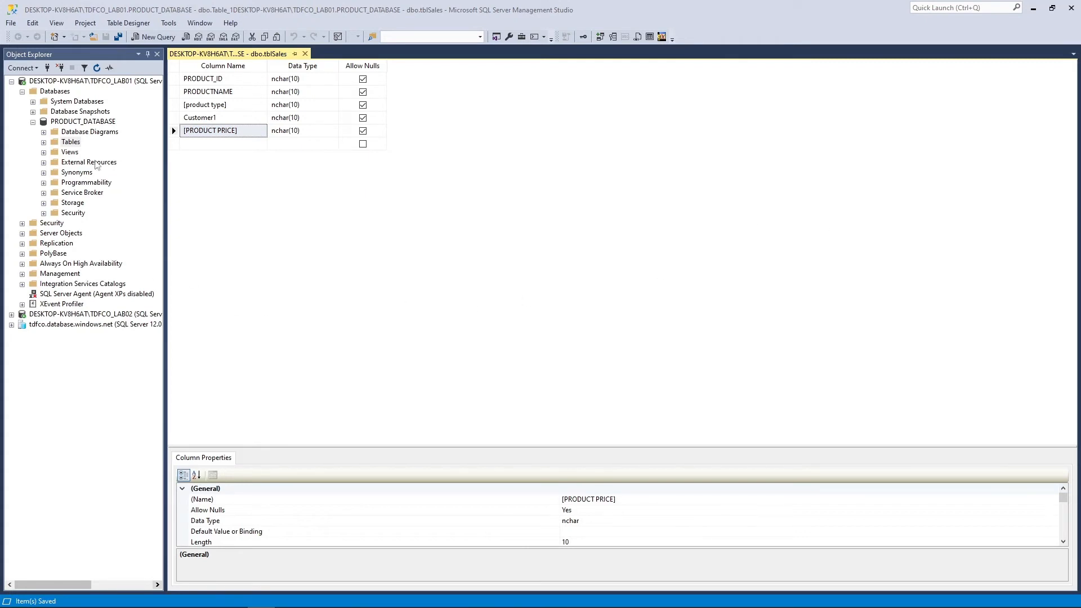
# Expand PRODUCT_DATABASE's Tables, select dbo.tblSales, and refresh the Tables list
pyautogui.click(45, 143)
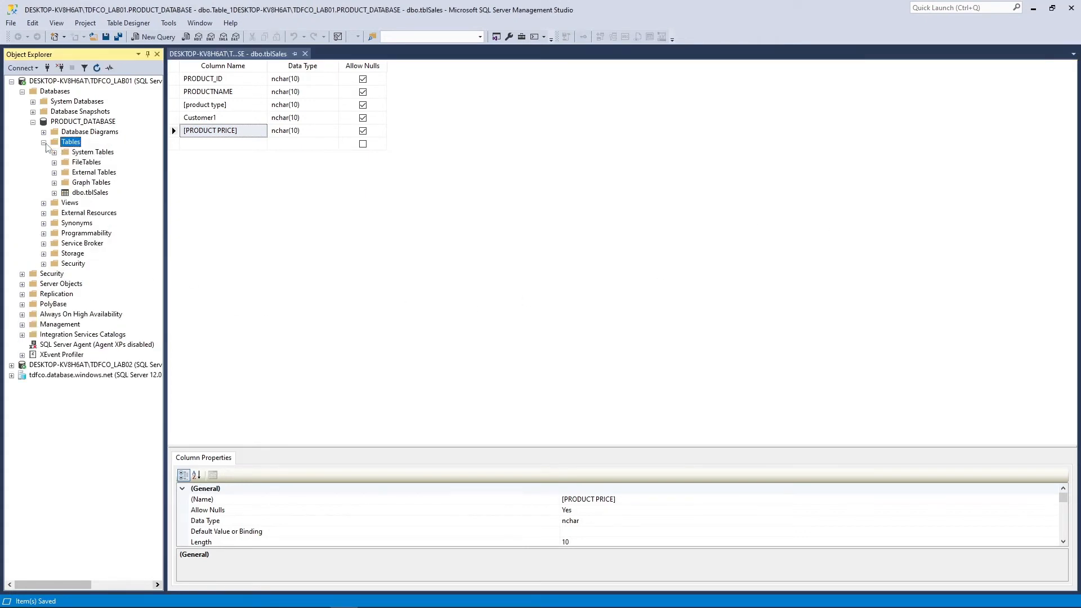
pyautogui.click(93, 193)
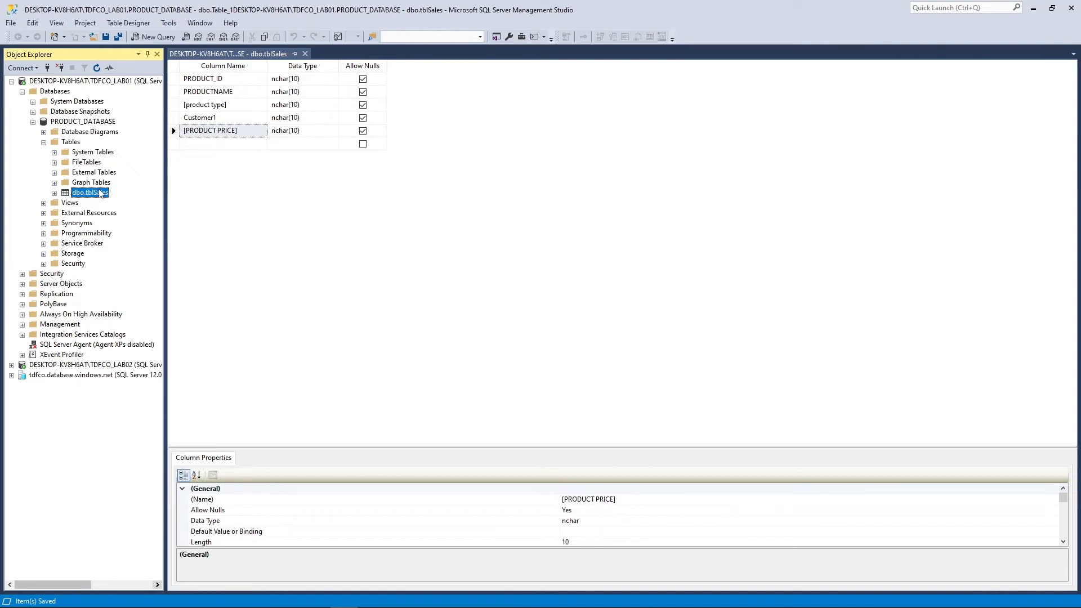
pyautogui.rightClick(76, 144)
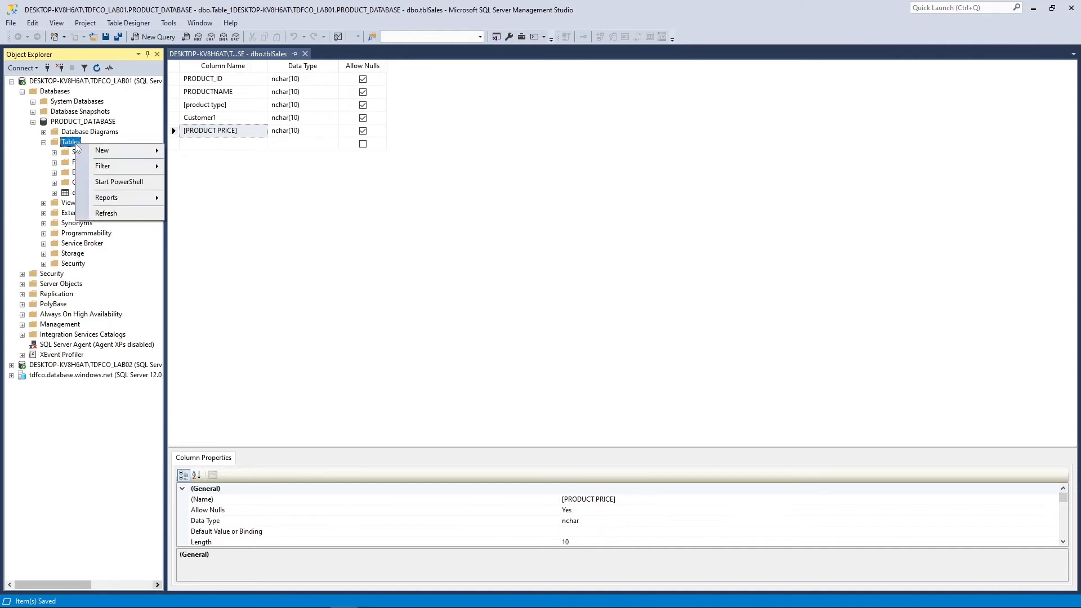
pyautogui.click(106, 213)
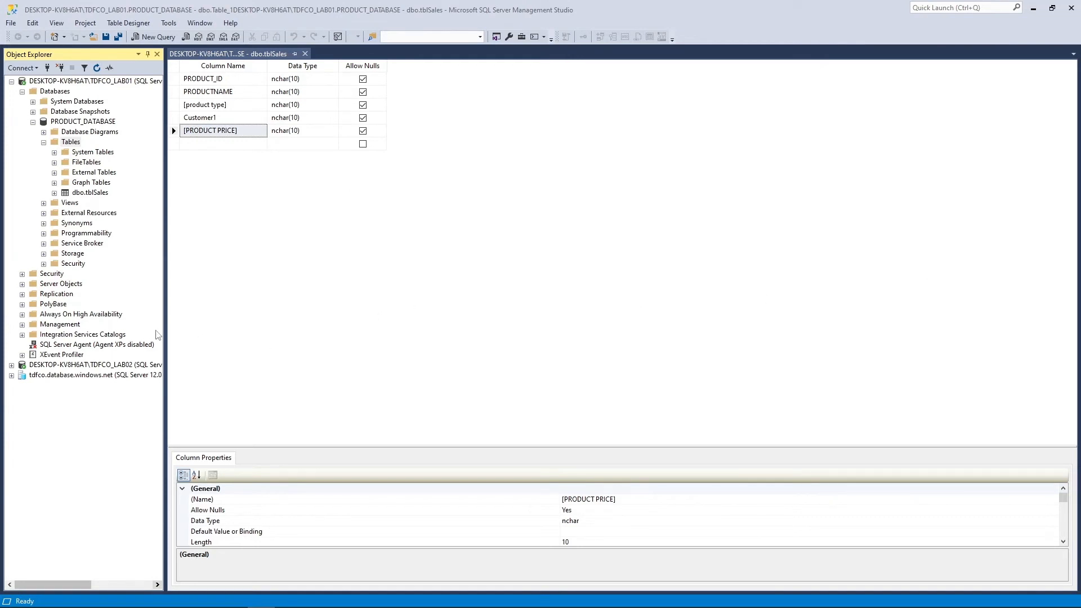
# Open dbo.tblSales in Edit Top 200 Rows and enter row 1: Prod1, Cat1, a customer, price 99
pyautogui.rightClick(95, 196)
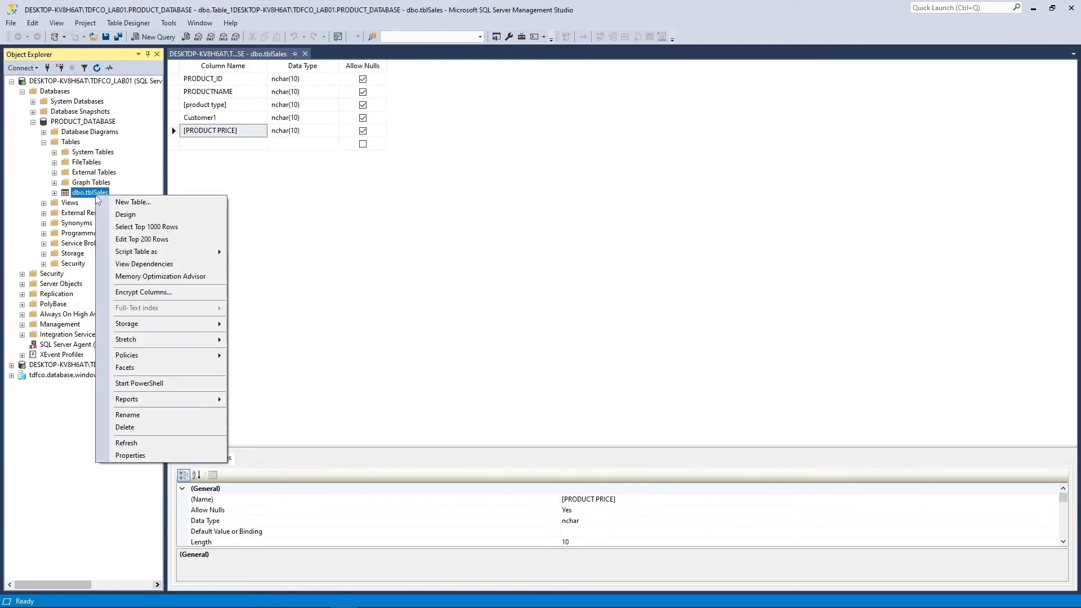
pyautogui.click(129, 240)
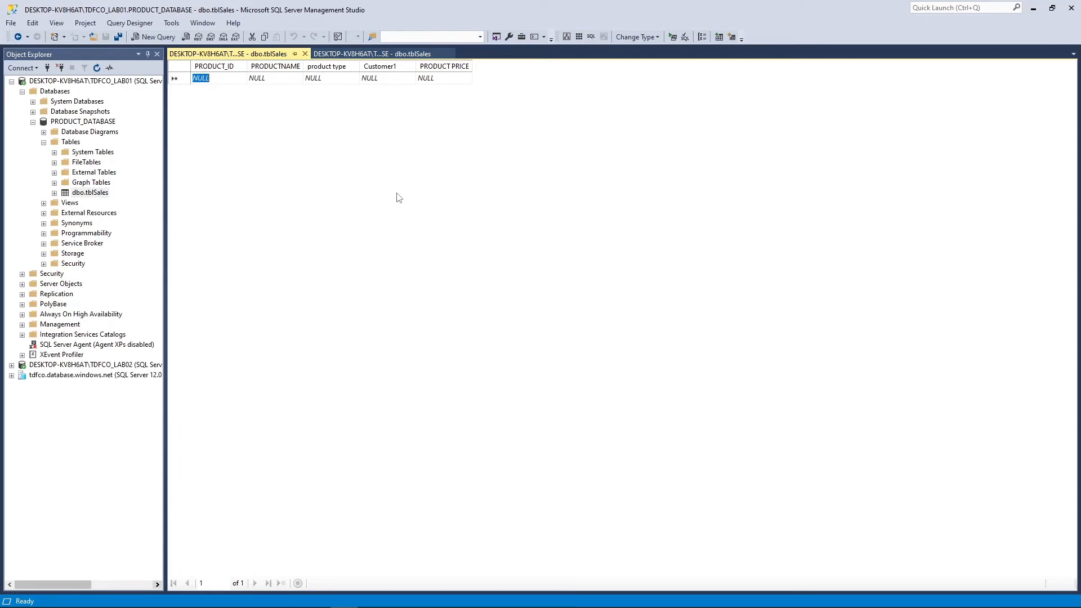
pyautogui.press('Delete')
pyautogui.click(271, 78)
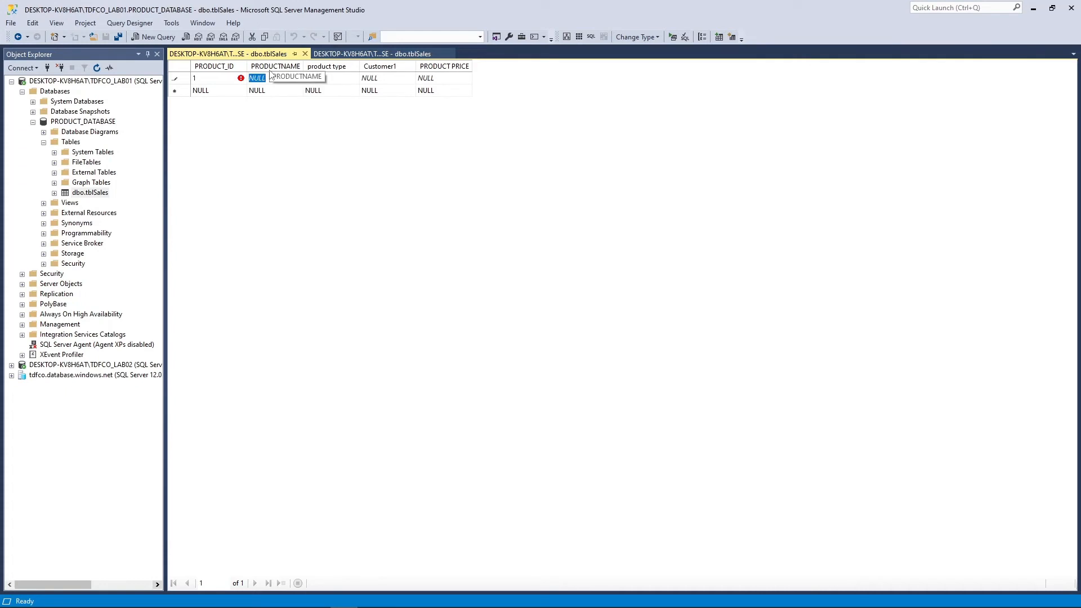
pyautogui.write('Prod1')
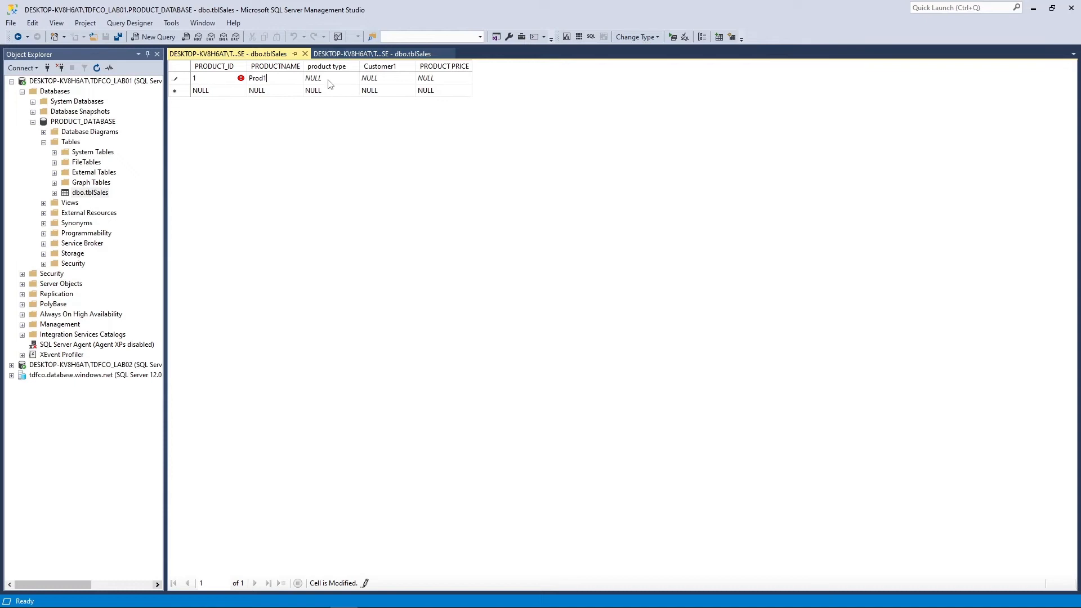
pyautogui.click(329, 80)
pyautogui.write('Cat')
pyautogui.click(369, 78)
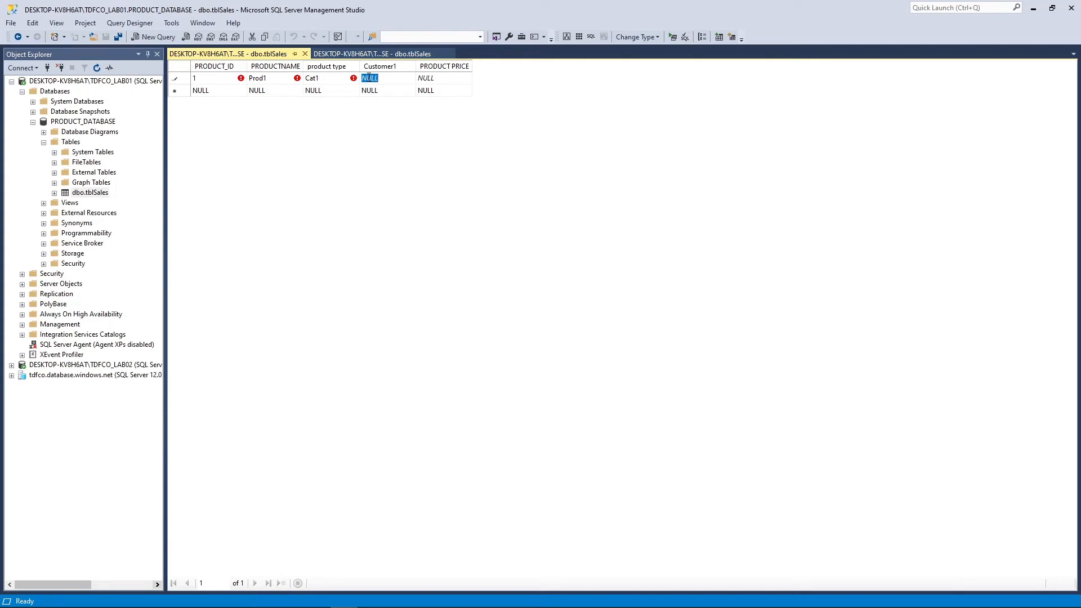
pyautogui.write('vr')
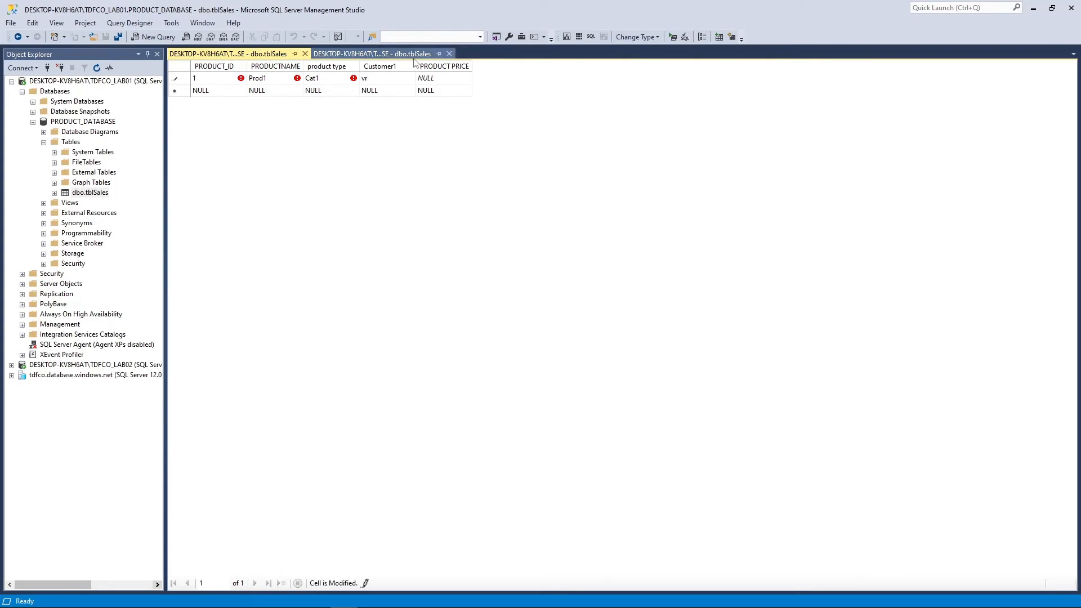
pyautogui.click(426, 80)
pyautogui.write('99')
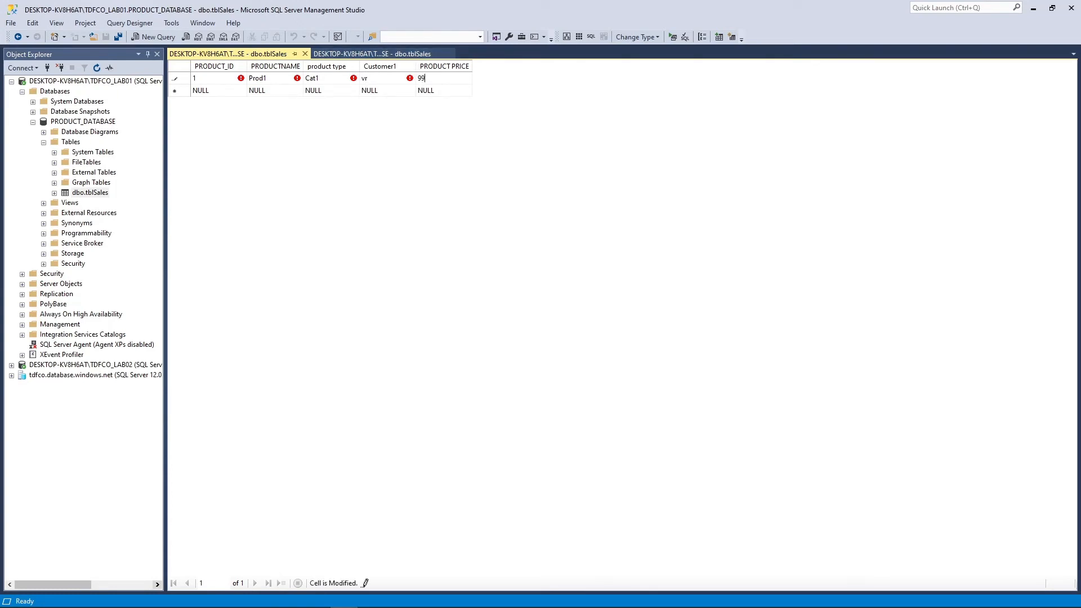
pyautogui.click(228, 93)
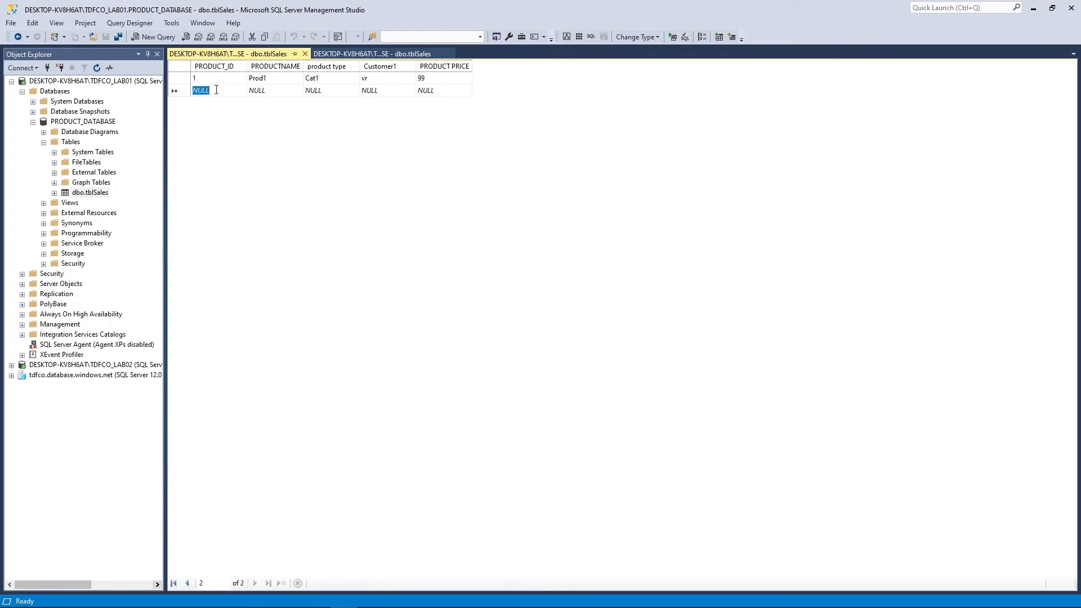
# Enter and commit row 2: ID 2, prod2, cat2, a customer, price 999
pyautogui.write('2')
pyautogui.press('Tab')
pyautogui.write('prod2')
pyautogui.press('Tab')
pyautogui.write('cat2')
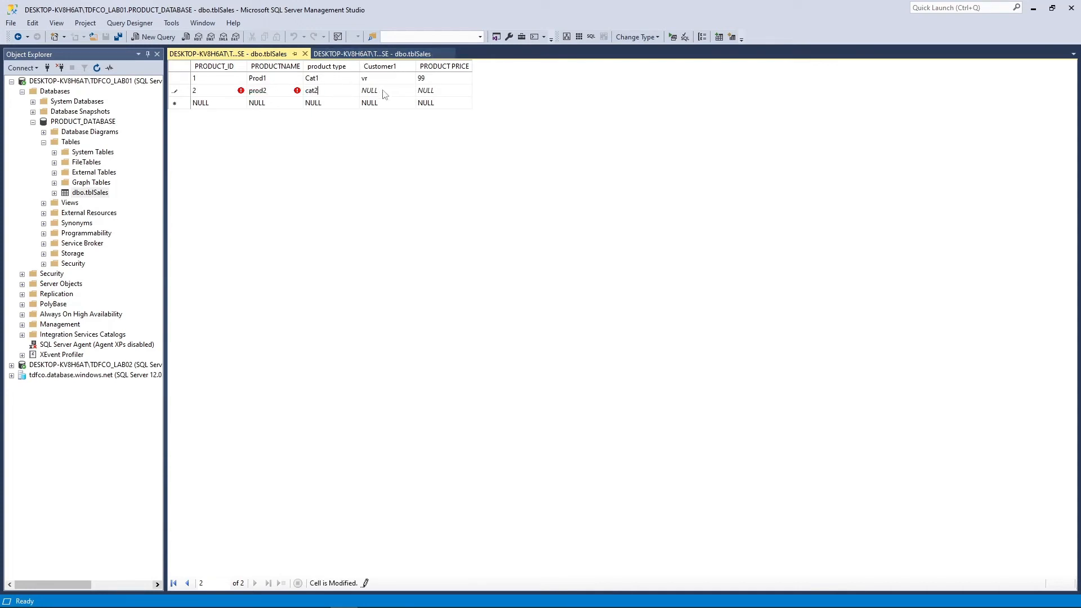
pyautogui.press('Tab')
pyautogui.write('sam')
pyautogui.press('Tab')
pyautogui.write('999')
pyautogui.click(232, 103)
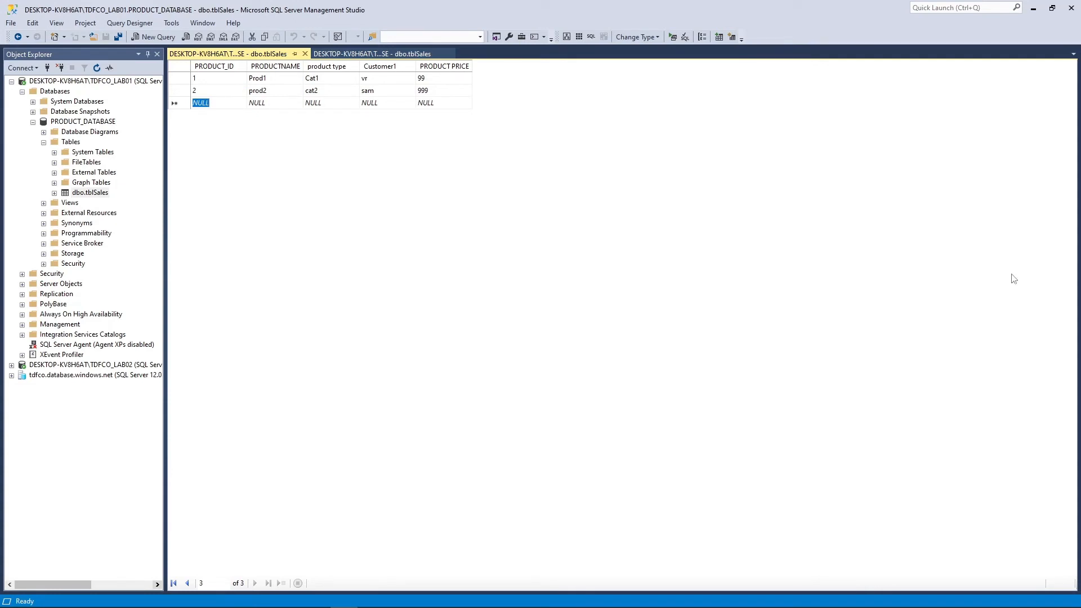
pyautogui.hotkey('alt', 'Tab')
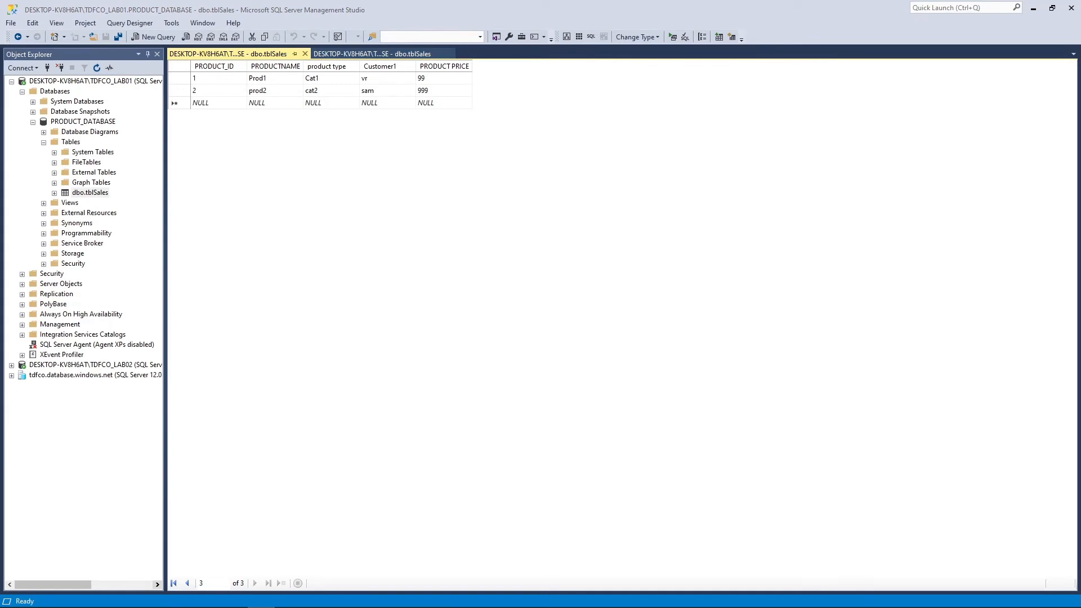
pyautogui.click(543, 284)
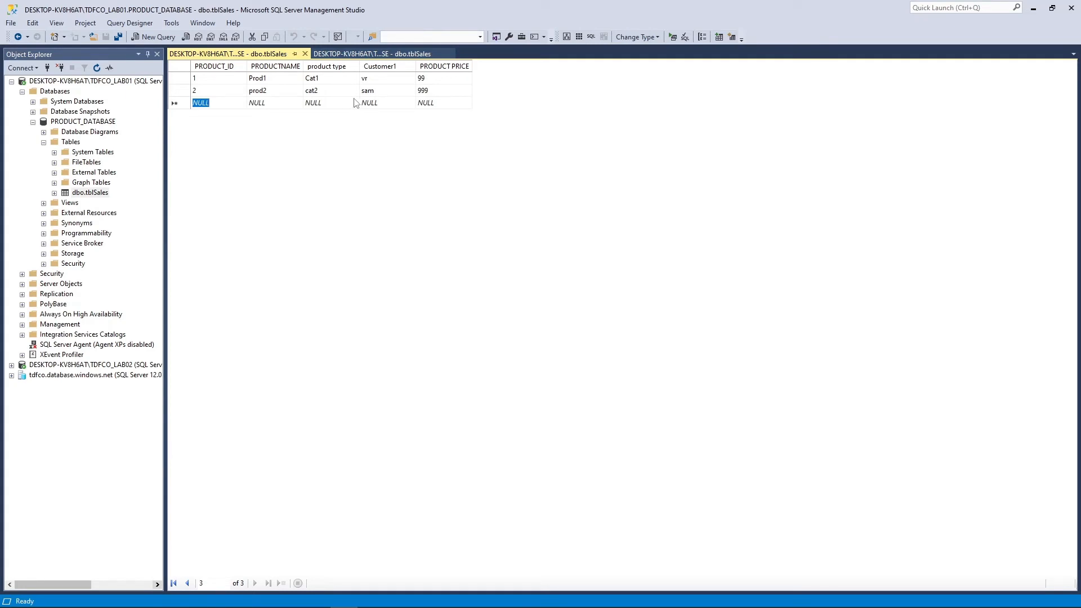
pyautogui.click(325, 93)
pyautogui.click(374, 91)
pyautogui.click(432, 92)
# Open a blank SQLQuery1.sql window from the server node, connected to the master database
pyautogui.click(93, 192)
pyautogui.rightClick(93, 193)
pyautogui.click(304, 198)
pyautogui.rightClick(91, 193)
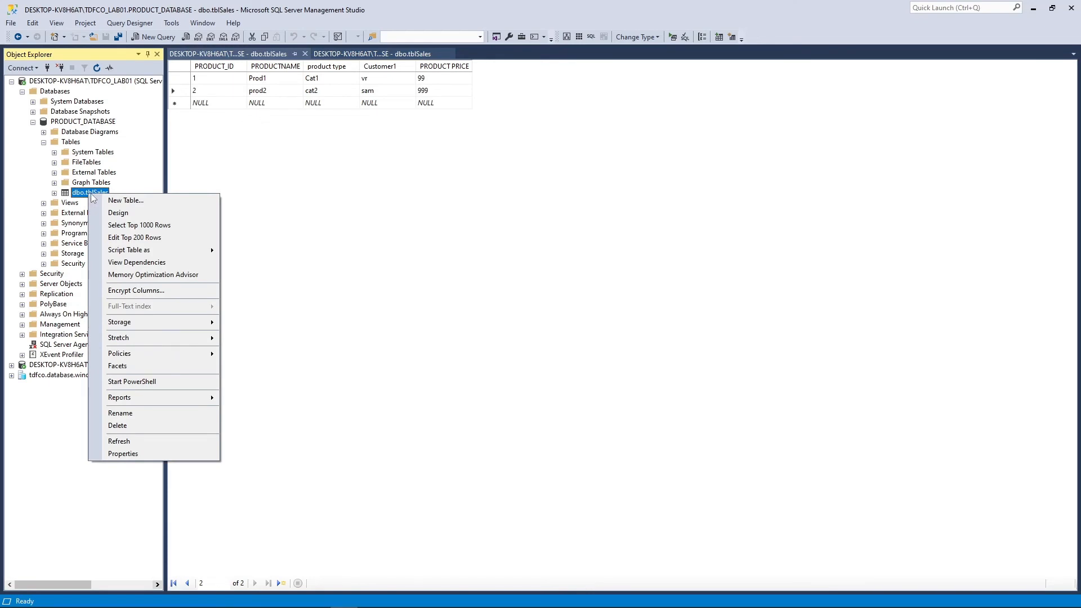
pyautogui.click(321, 134)
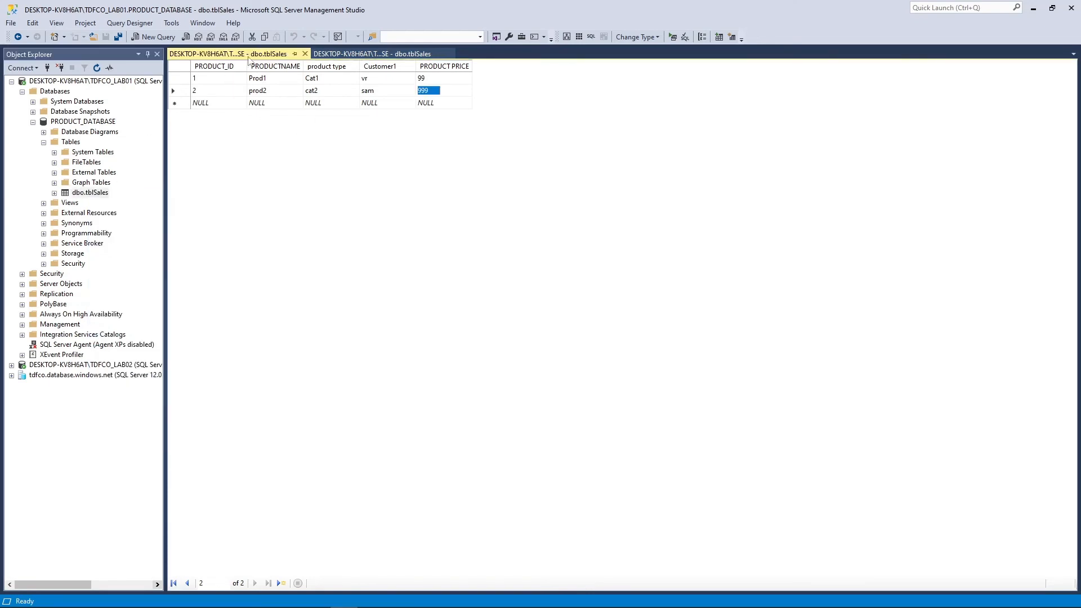
pyautogui.rightClick(90, 81)
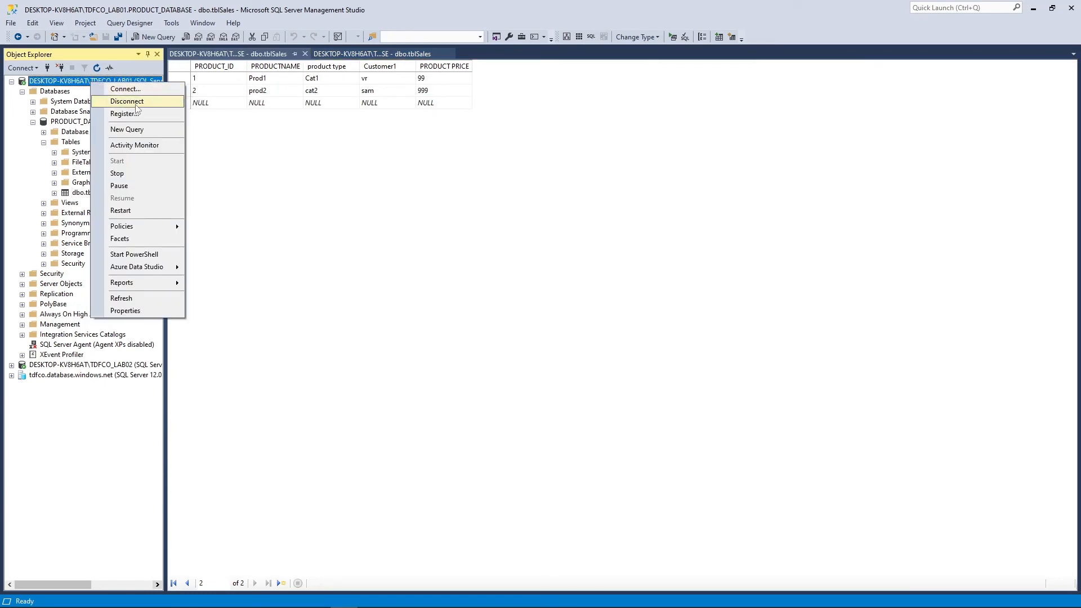
pyautogui.click(136, 129)
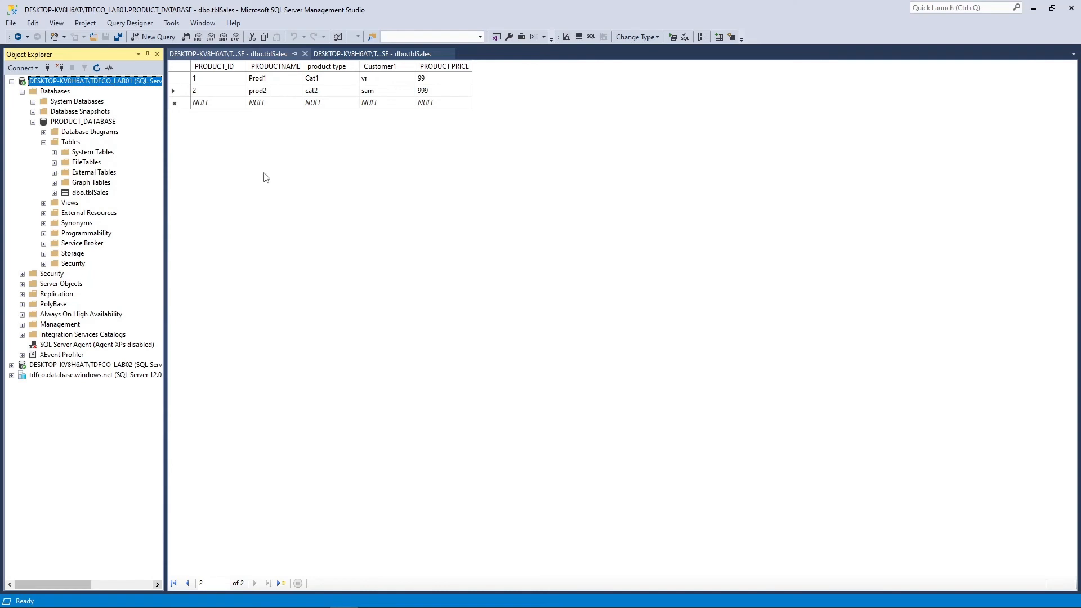
pyautogui.hotkey('ctrl', 'n')
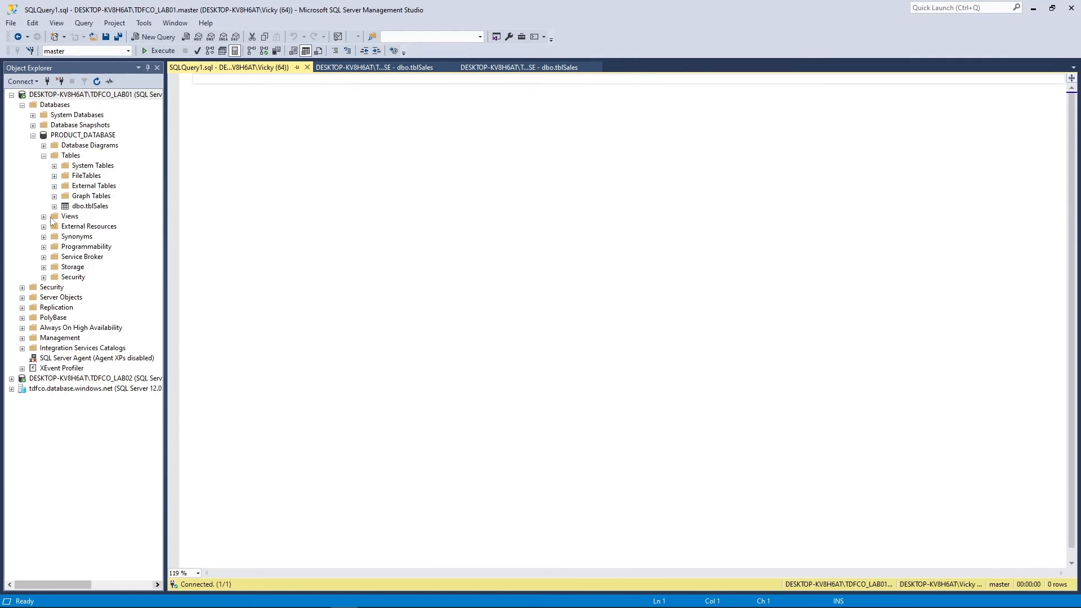
# Run Select Top 1000 Rows on dbo.tblSales and select the generated SELECT statement
pyautogui.rightClick(83, 207)
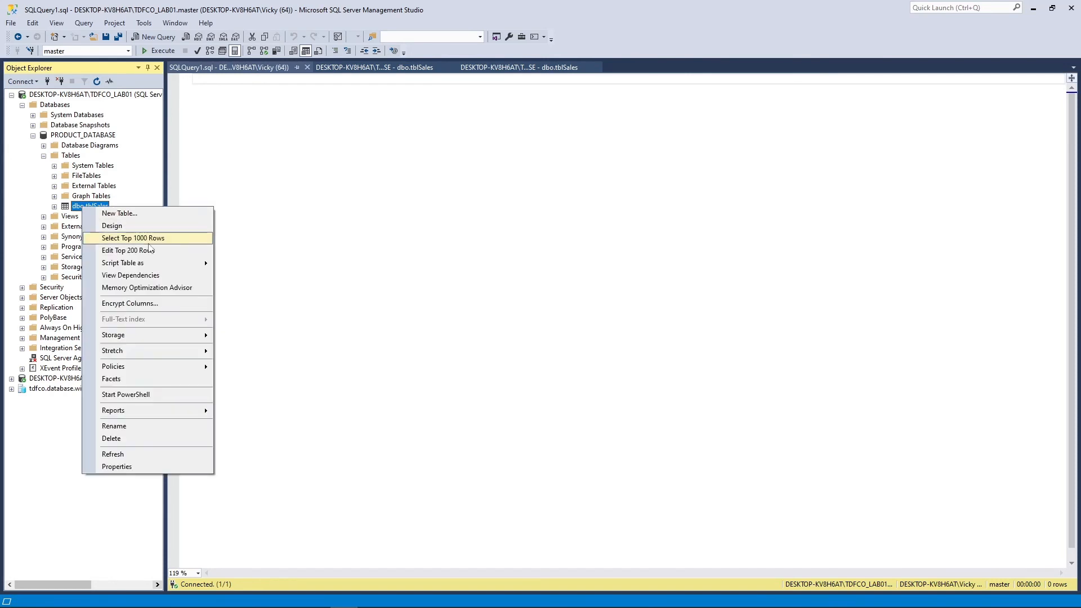
pyautogui.click(149, 241)
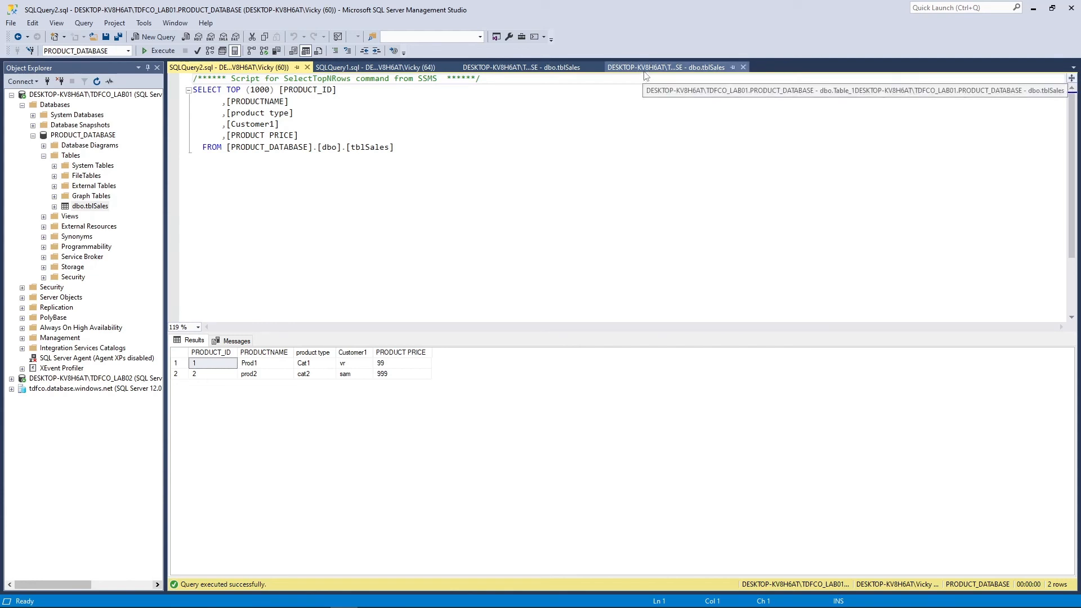
pyautogui.rightClick(103, 208)
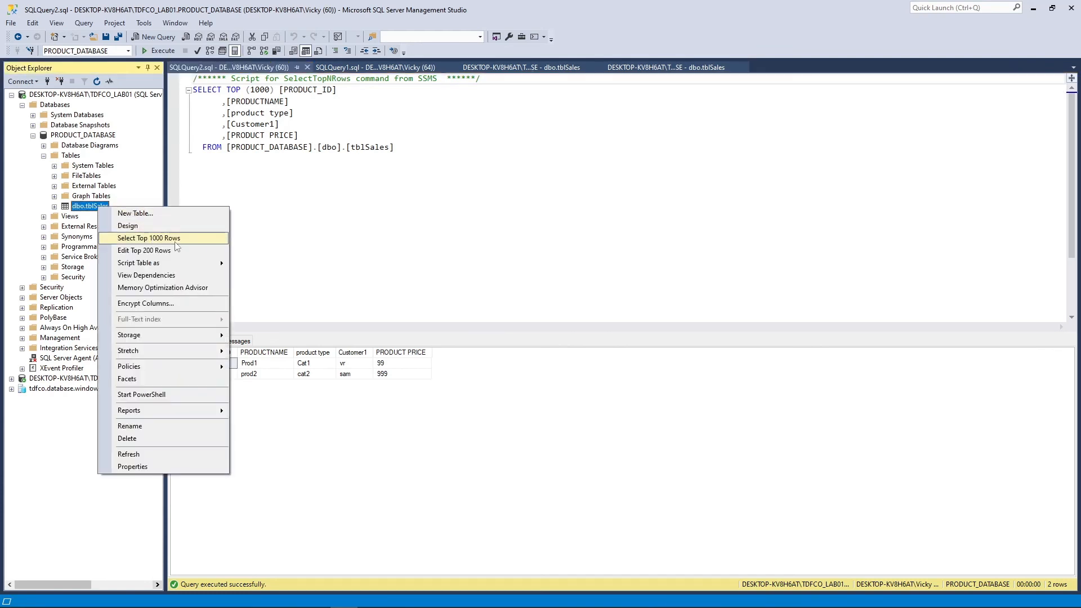
pyautogui.click(309, 194)
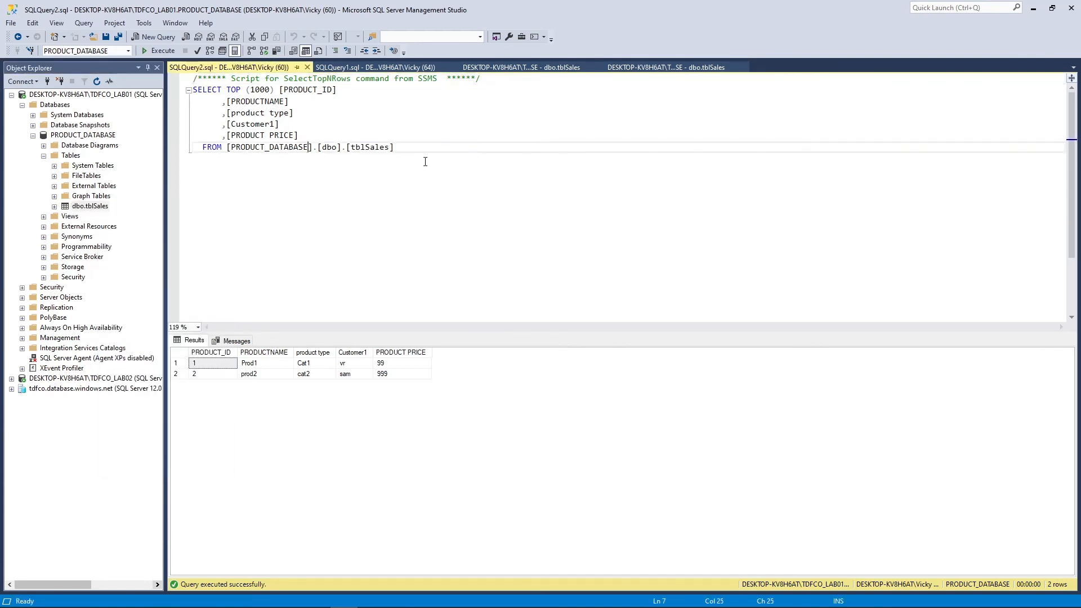
pyautogui.moveTo(397, 148); pyautogui.dragTo(179, 96)
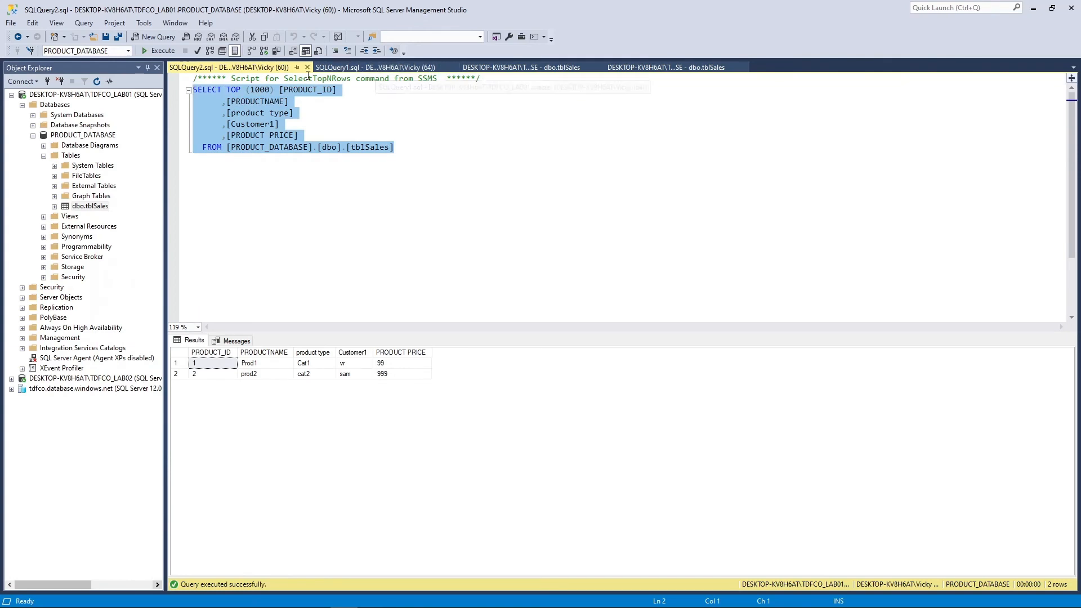
# Copy the generated SELECT TOP (1000) query into SQLQuery1 and execute it with F5
pyautogui.click(378, 69)
pyautogui.click(268, 68)
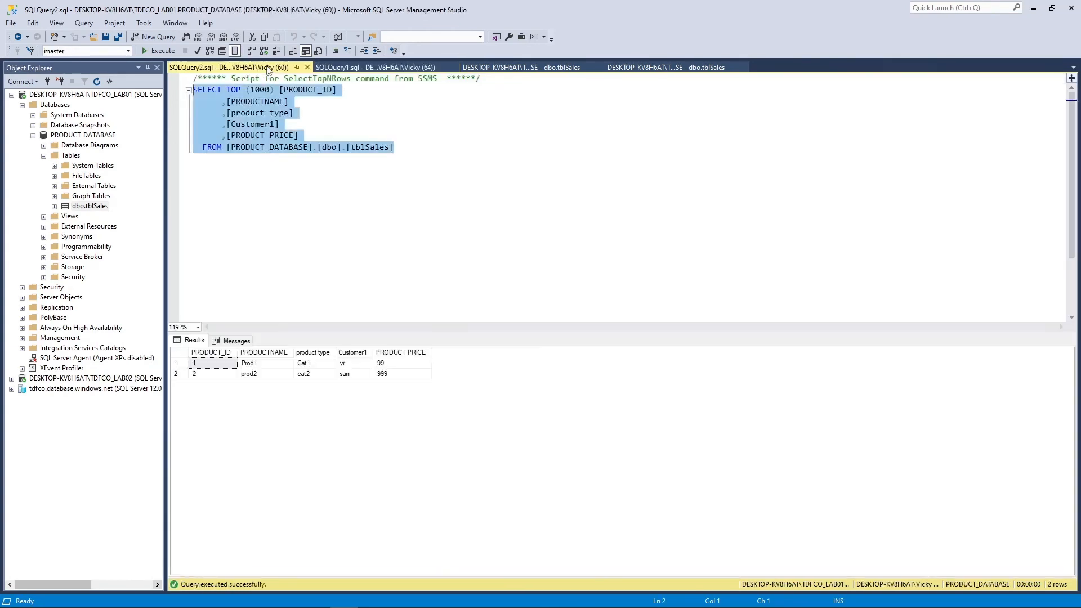
pyautogui.click(334, 145)
pyautogui.moveTo(406, 153); pyautogui.dragTo(176, 90)
pyautogui.hotkey('ctrl', 'c')
pyautogui.hotkey('ctrl', 'Tab')
pyautogui.hotkey('ctrl', 'v')
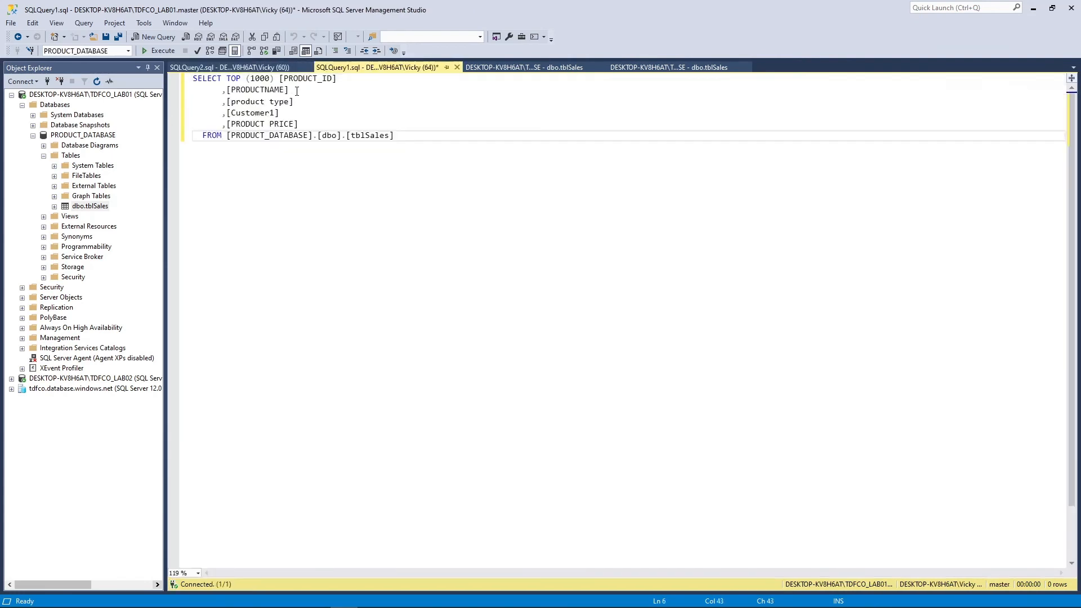
pyautogui.moveTo(419, 140); pyautogui.dragTo(158, 80)
pyautogui.press('F5')
# Rerun the pasted query in SQLQuery1, returning the two product rows
pyautogui.click(310, 136)
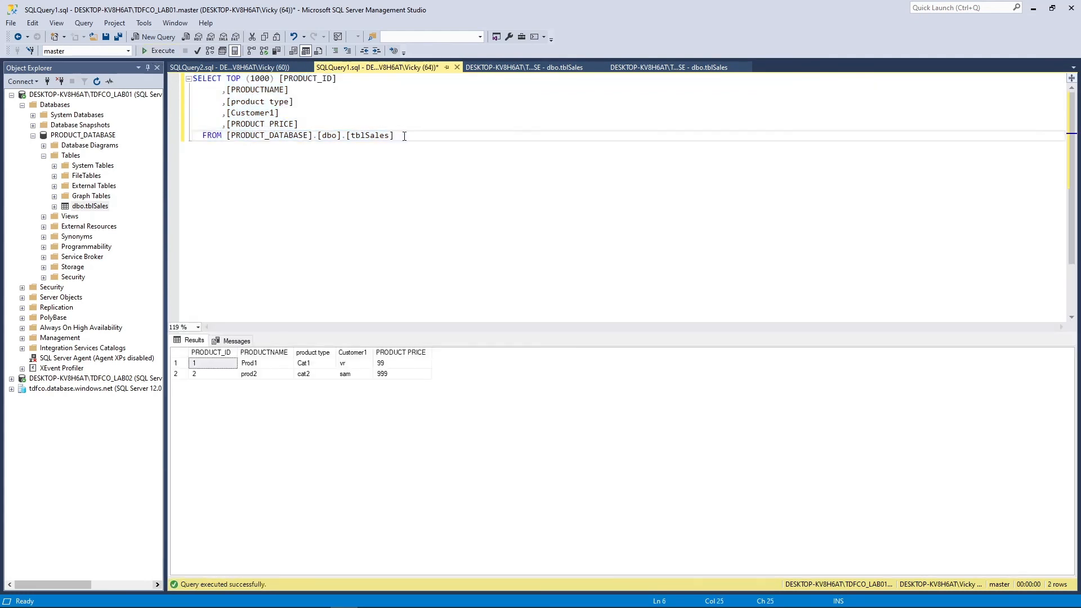
pyautogui.moveTo(401, 142); pyautogui.dragTo(191, 77)
pyautogui.click(279, 145)
pyautogui.moveTo(425, 137); pyautogui.dragTo(192, 78)
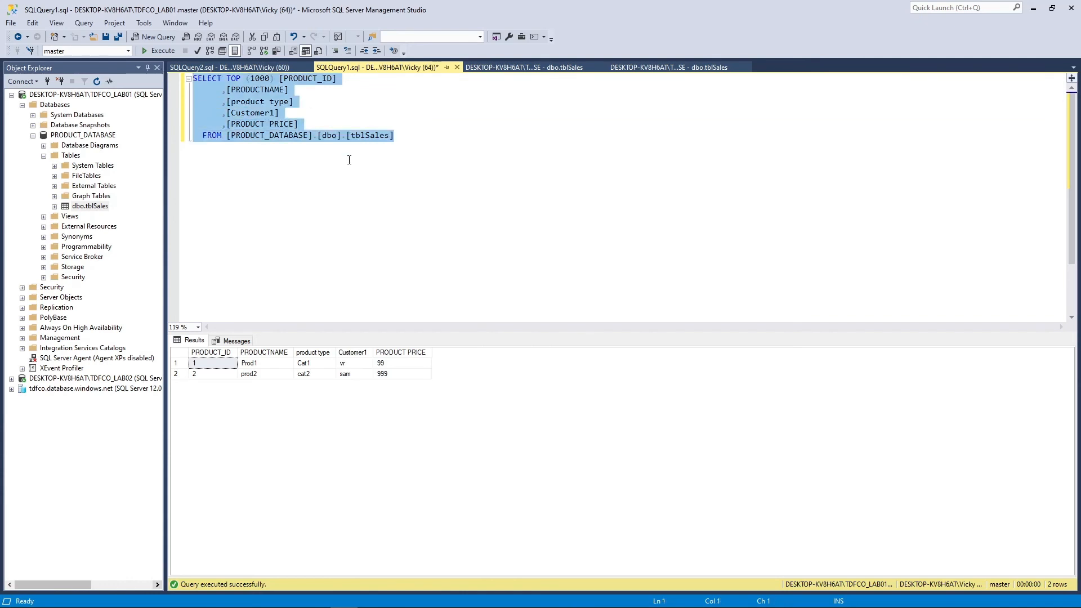
pyautogui.click(348, 158)
pyautogui.click(410, 150)
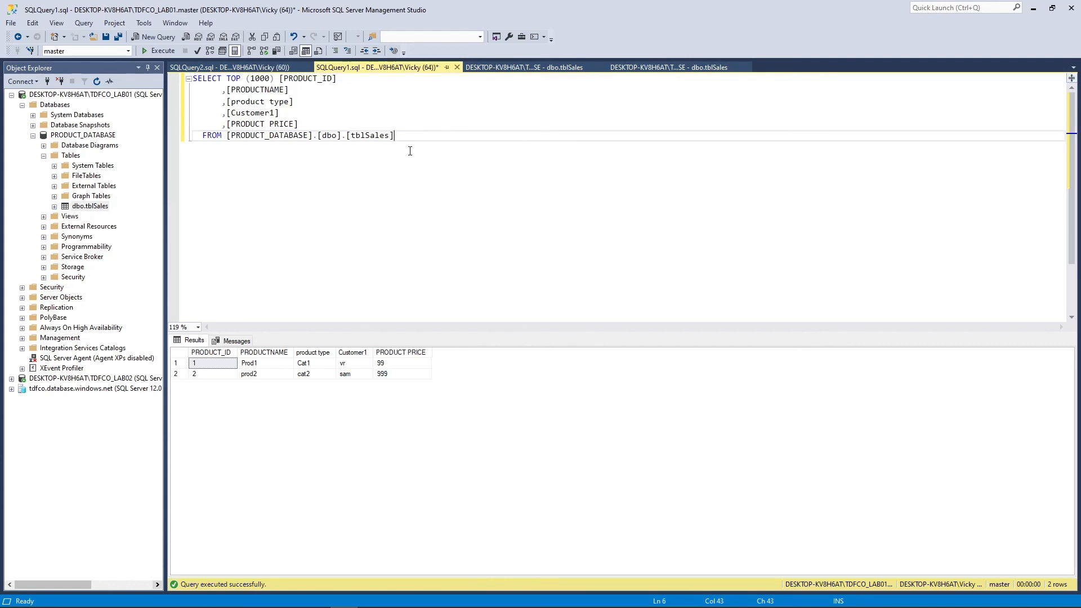
pyautogui.press('F5')
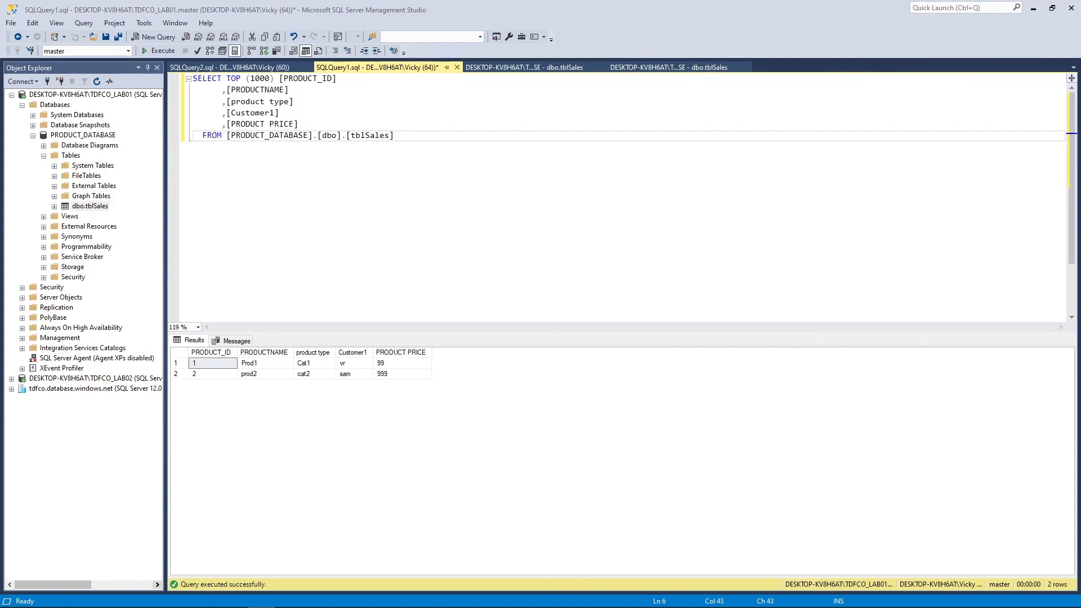
# Close SQLQuery1 without saving, then the SELECT query, data grid and table design tabs
pyautogui.click(279, 181)
pyautogui.click(457, 68)
pyautogui.click(570, 376)
pyautogui.click(308, 68)
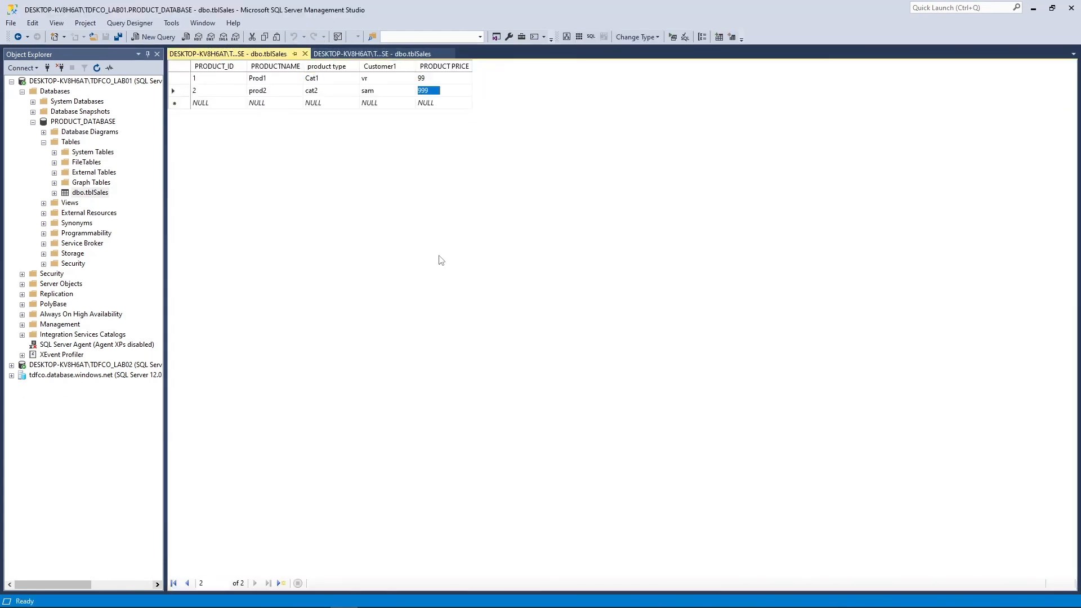
pyautogui.click(305, 53)
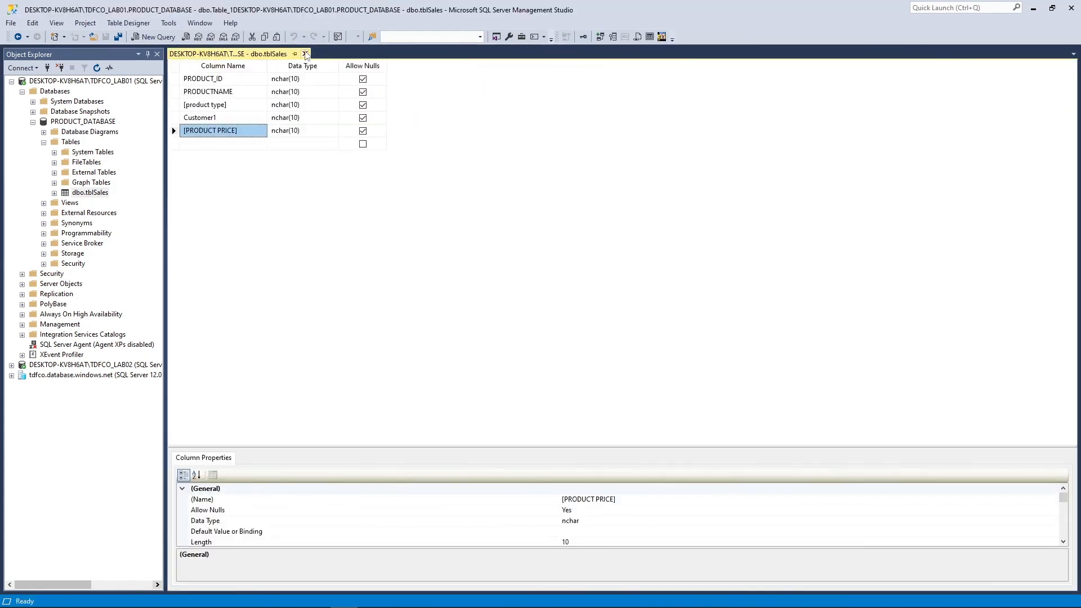
pyautogui.click(306, 53)
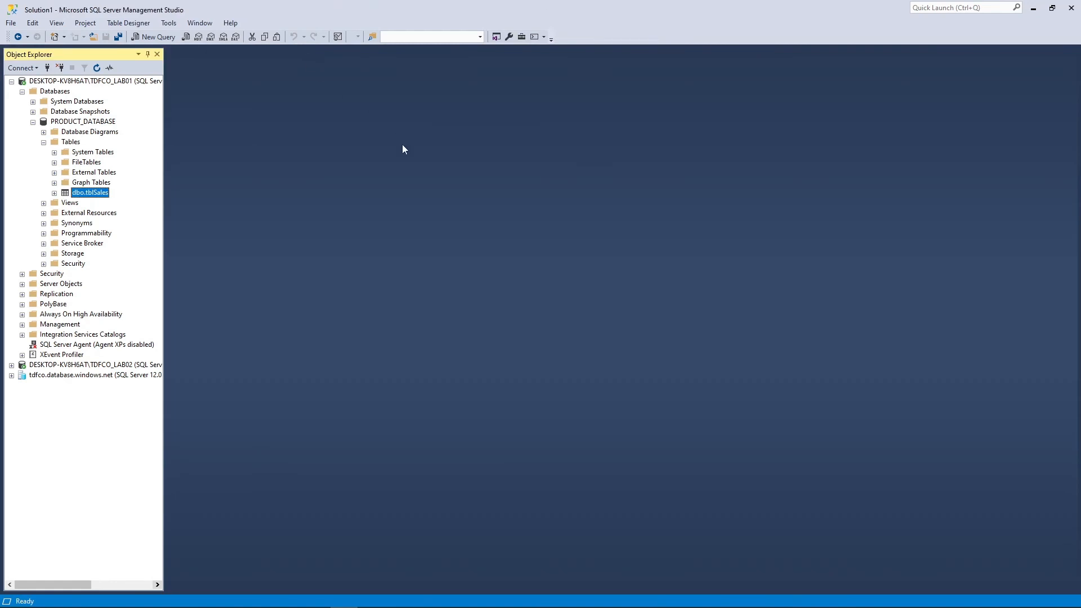
pyautogui.click(90, 82)
pyautogui.rightClick(90, 82)
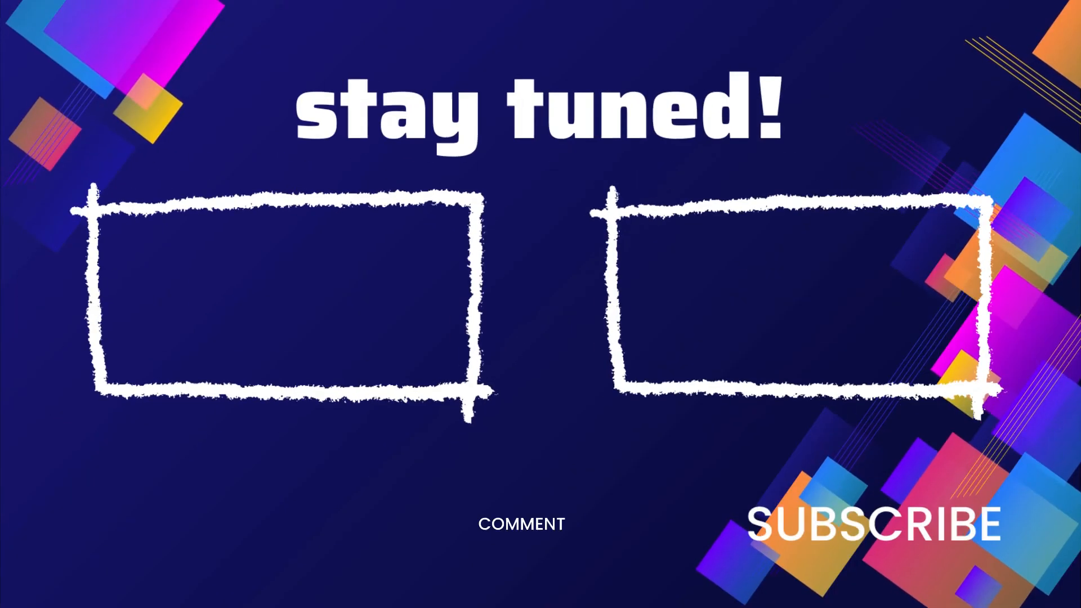